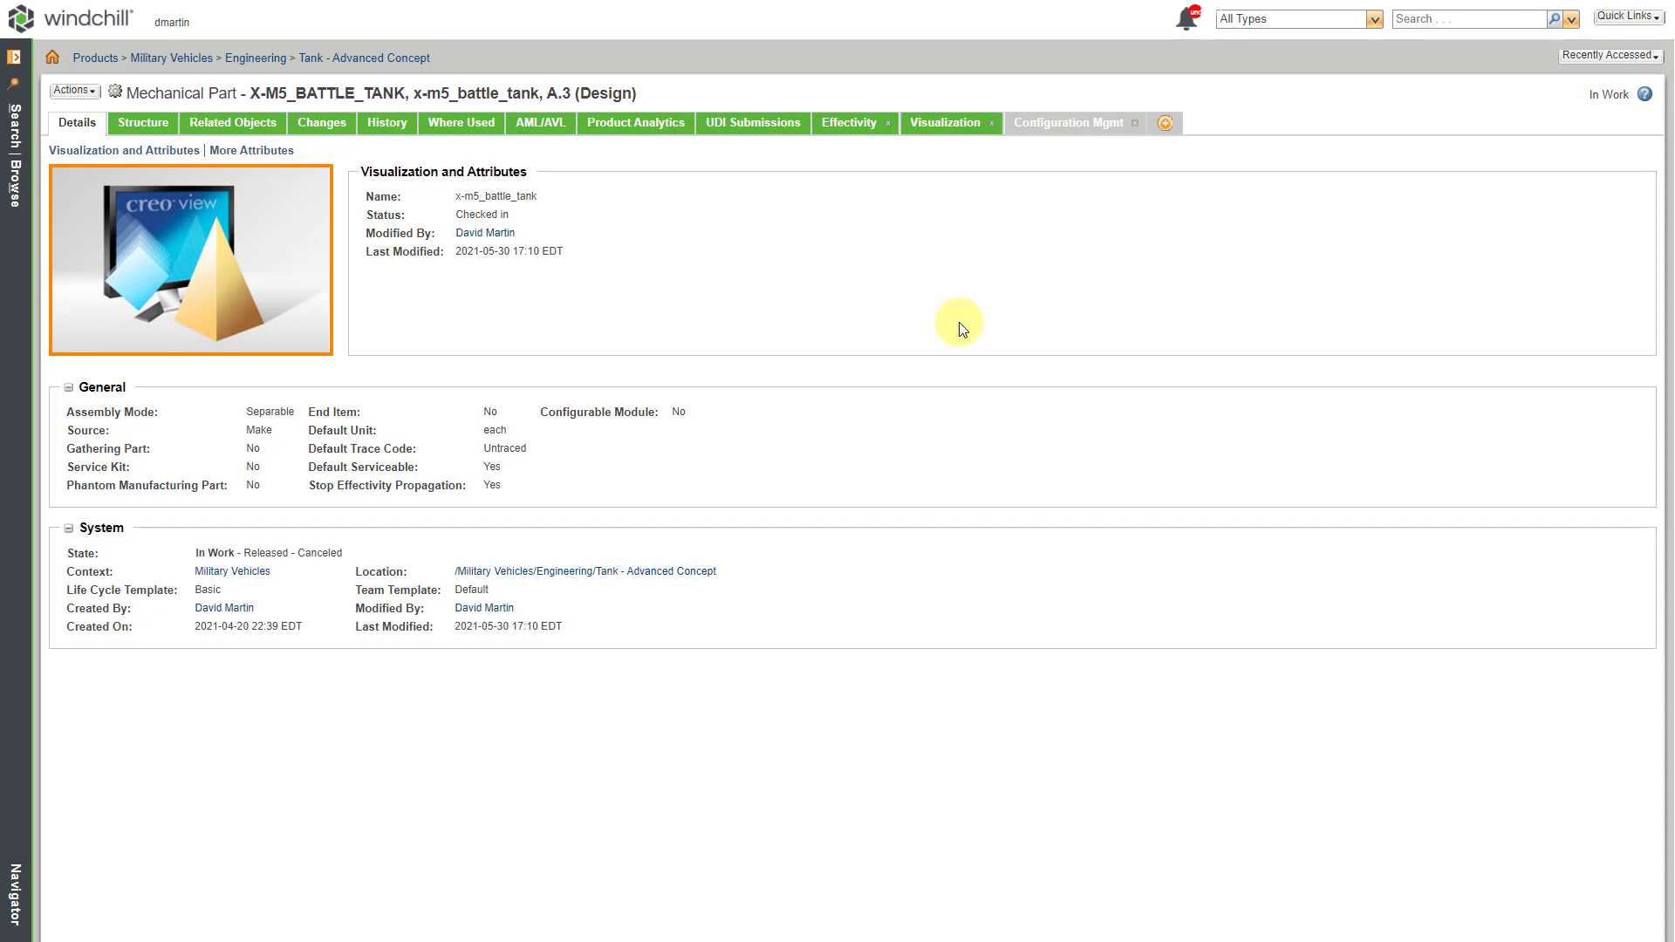
Show the X-M5_BATTLE_TANK Structure tab, listing its child parts and their Untraced trace codes
left_click(150, 127)
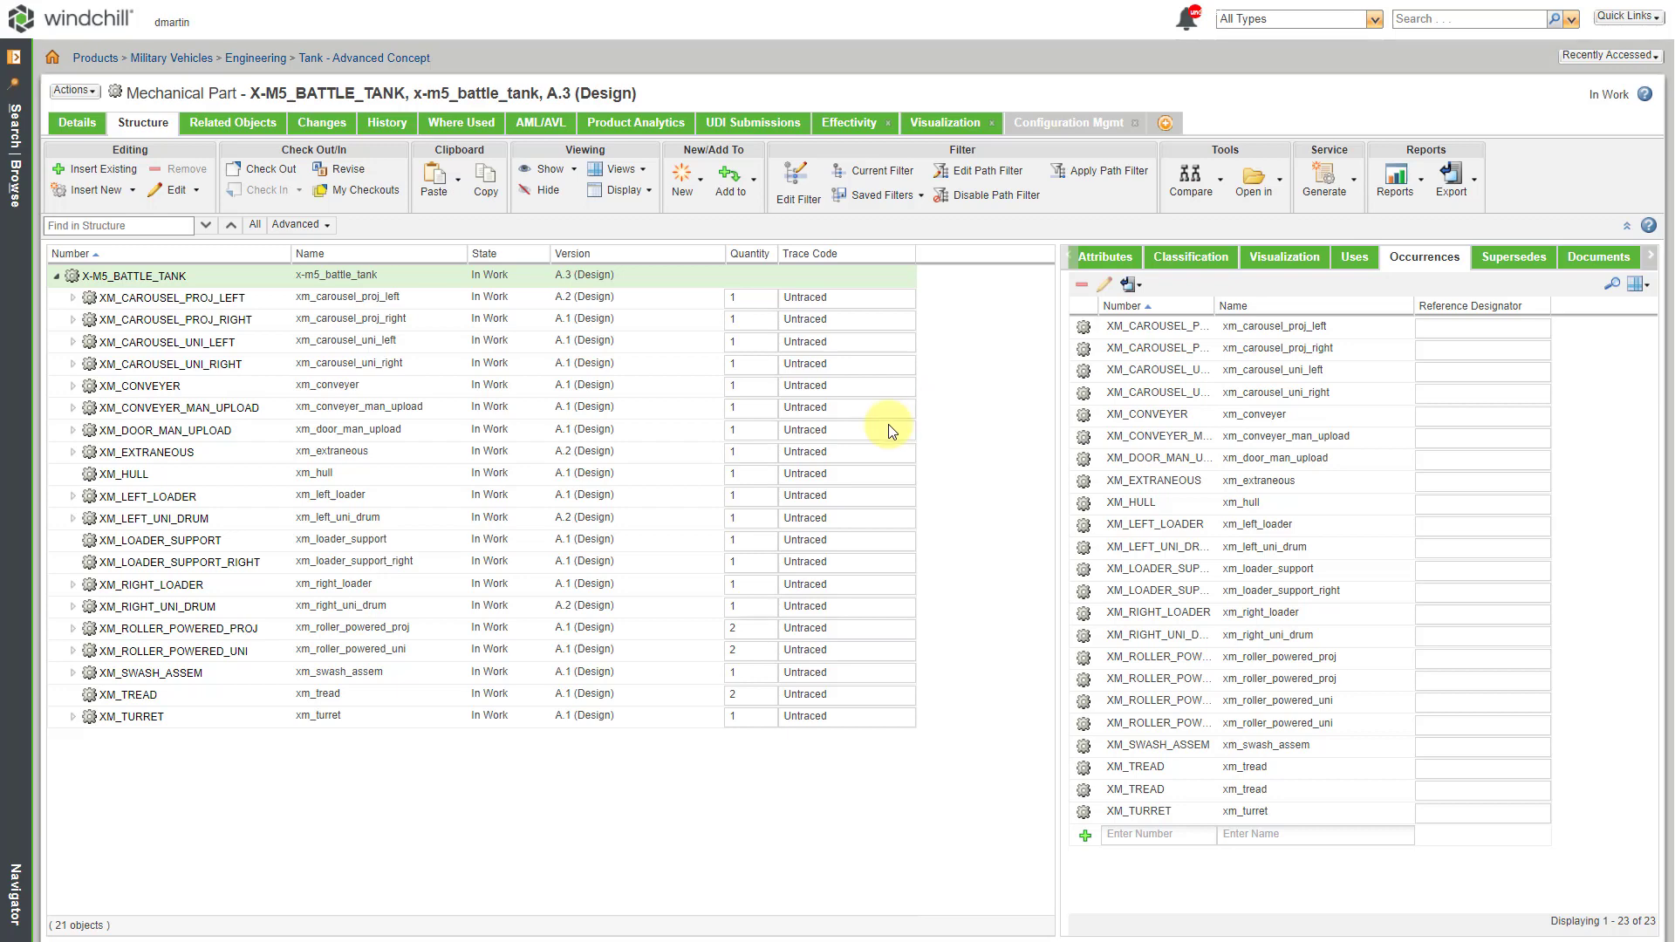
Set XM_EXTRANEOUS's Default Trace Code to Serial Number through Edit Common Attributes
right_click(178, 457)
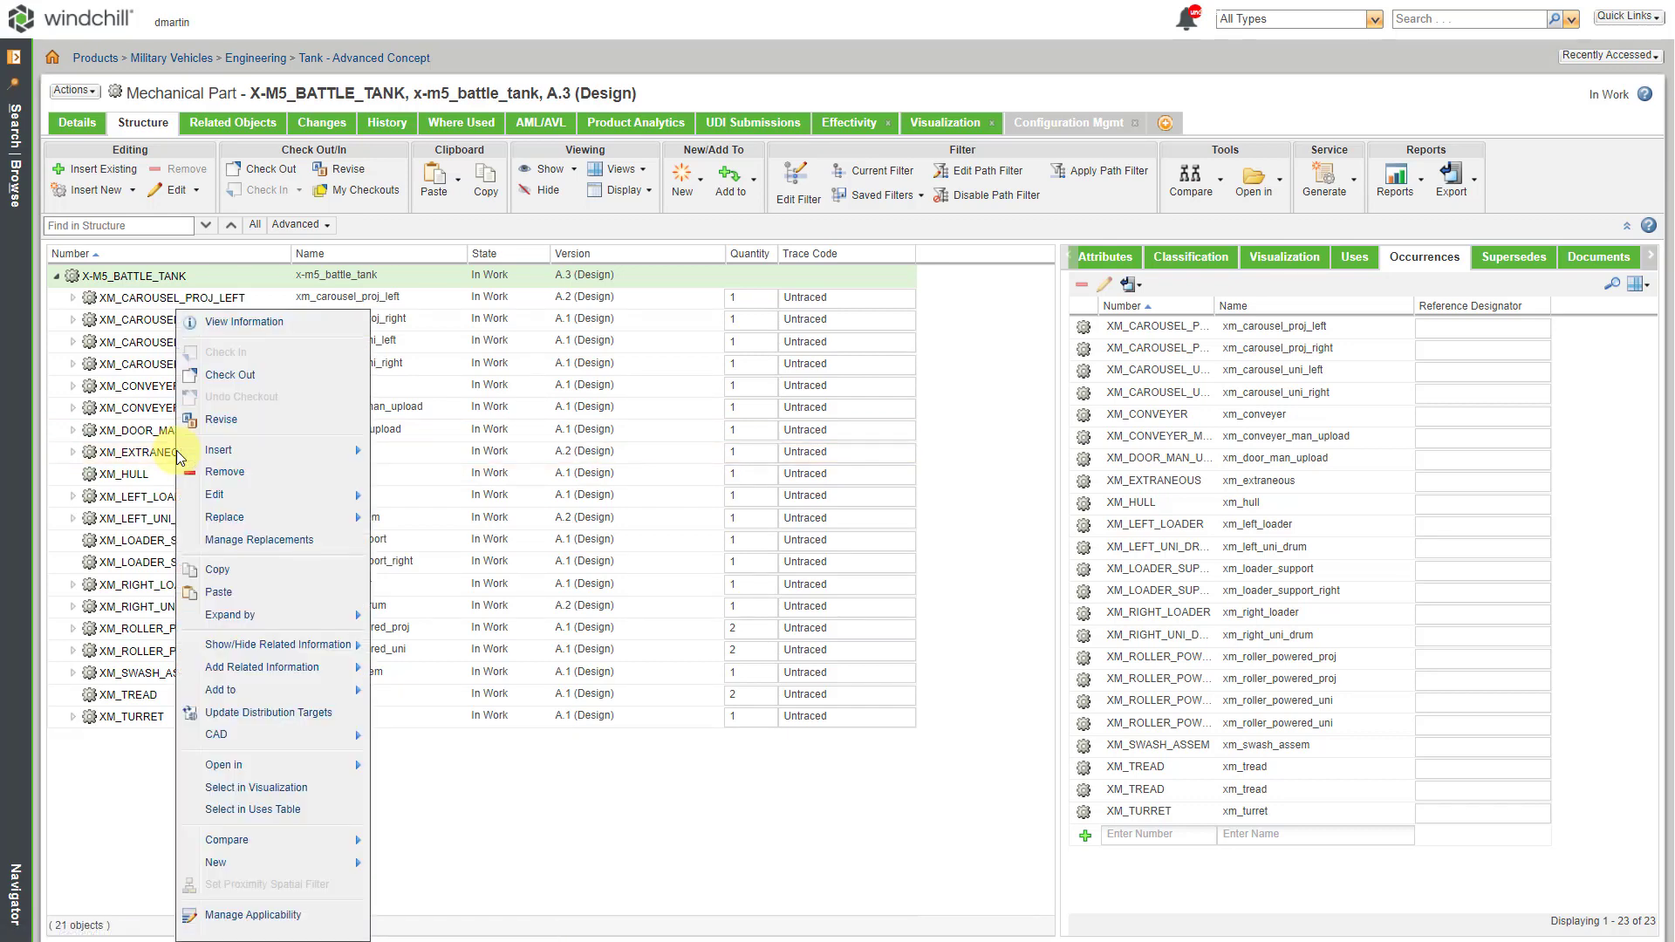
mouse_move(218, 496)
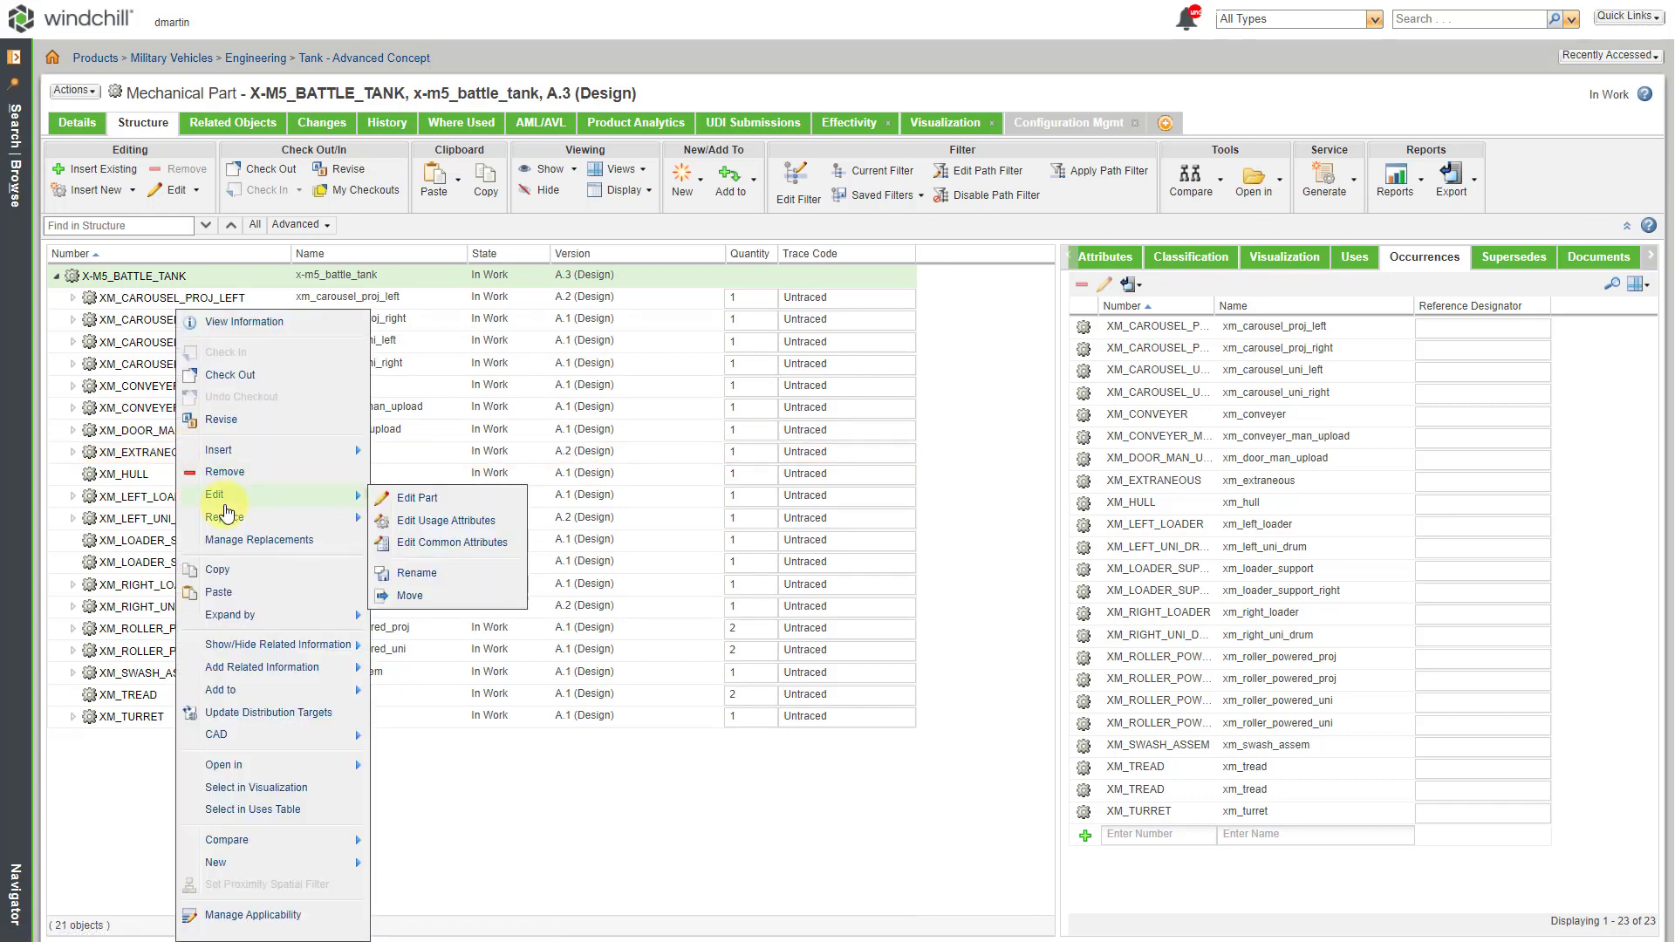
left_click(490, 547)
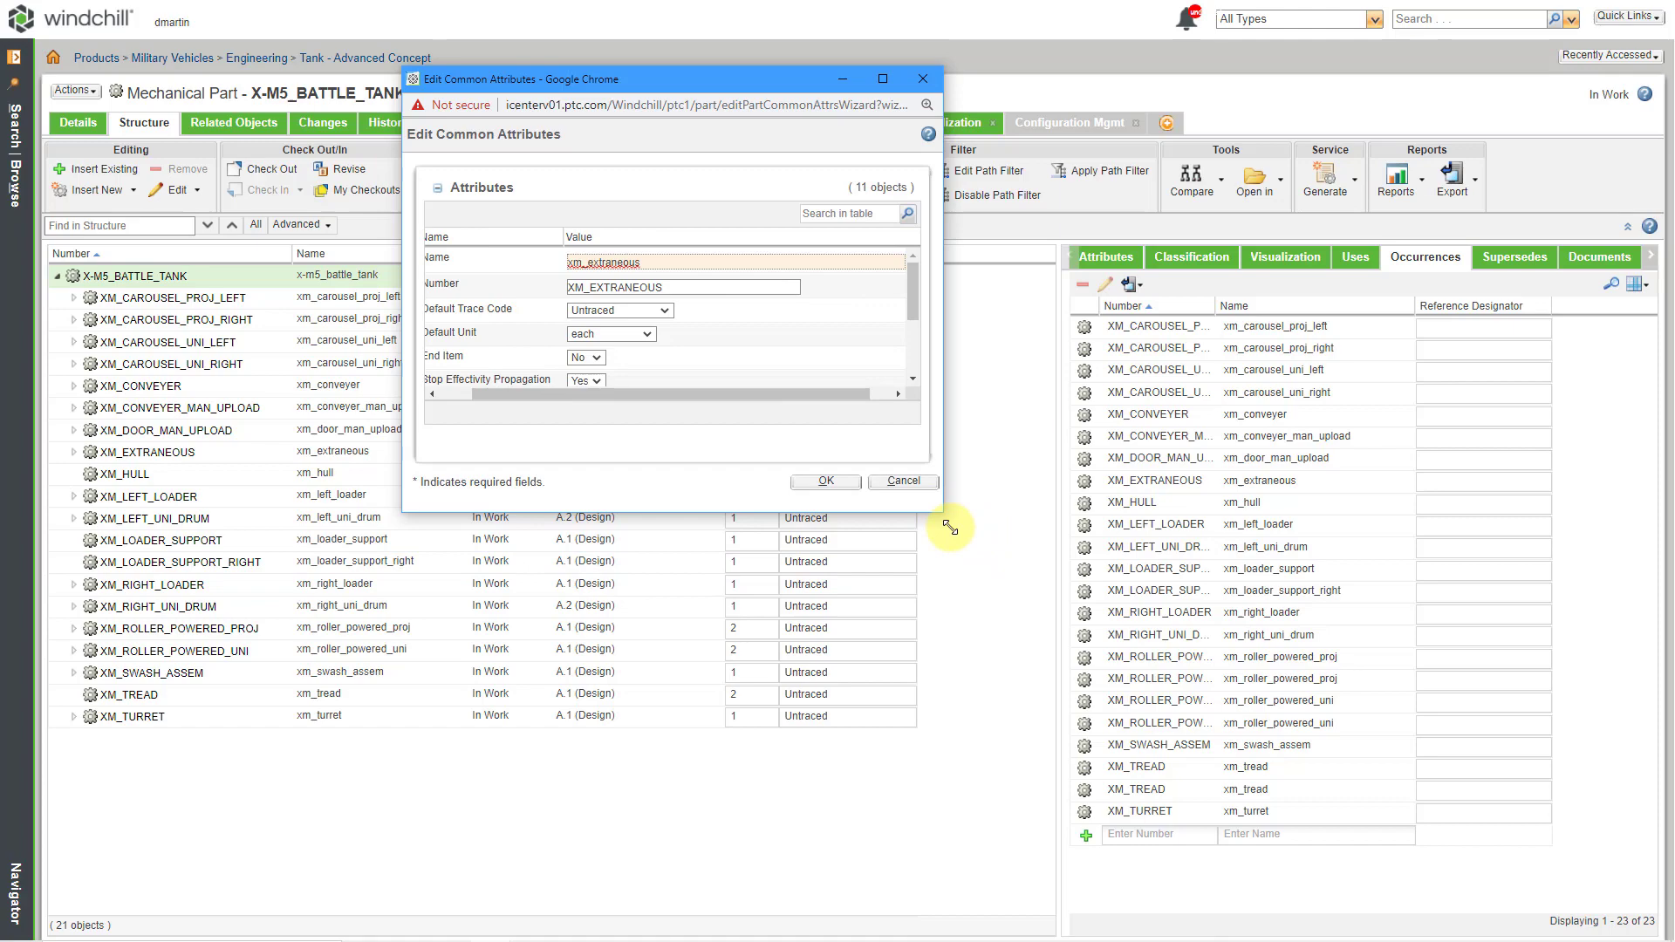
left_click_drag(949, 528, 1122, 729)
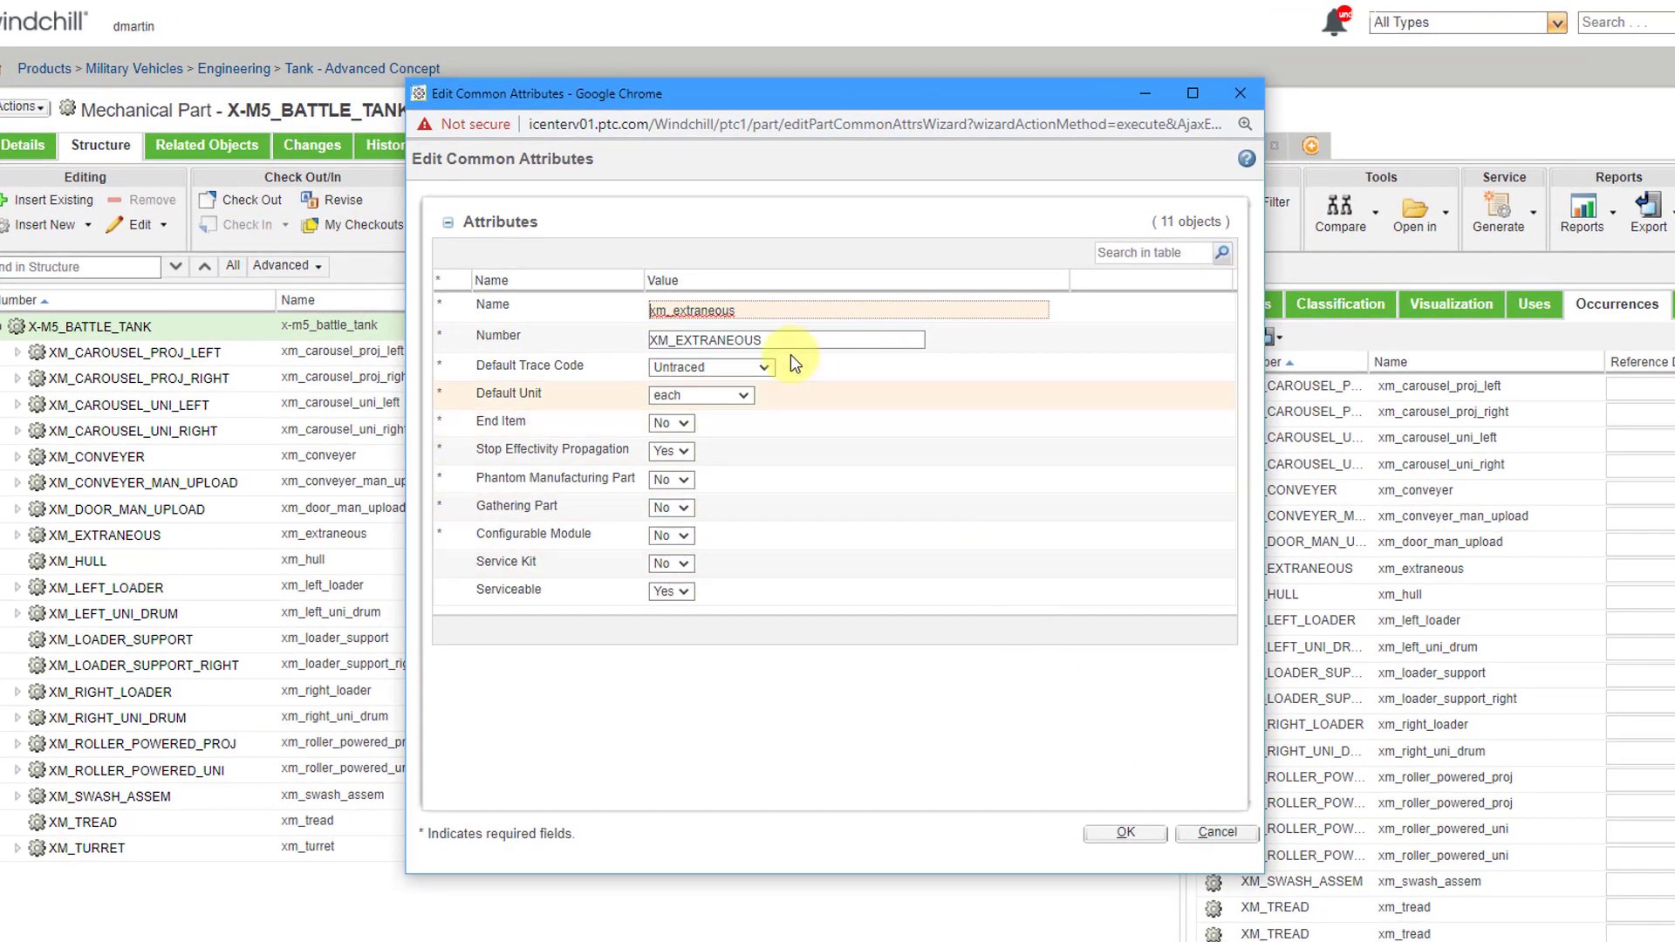
left_click(718, 376)
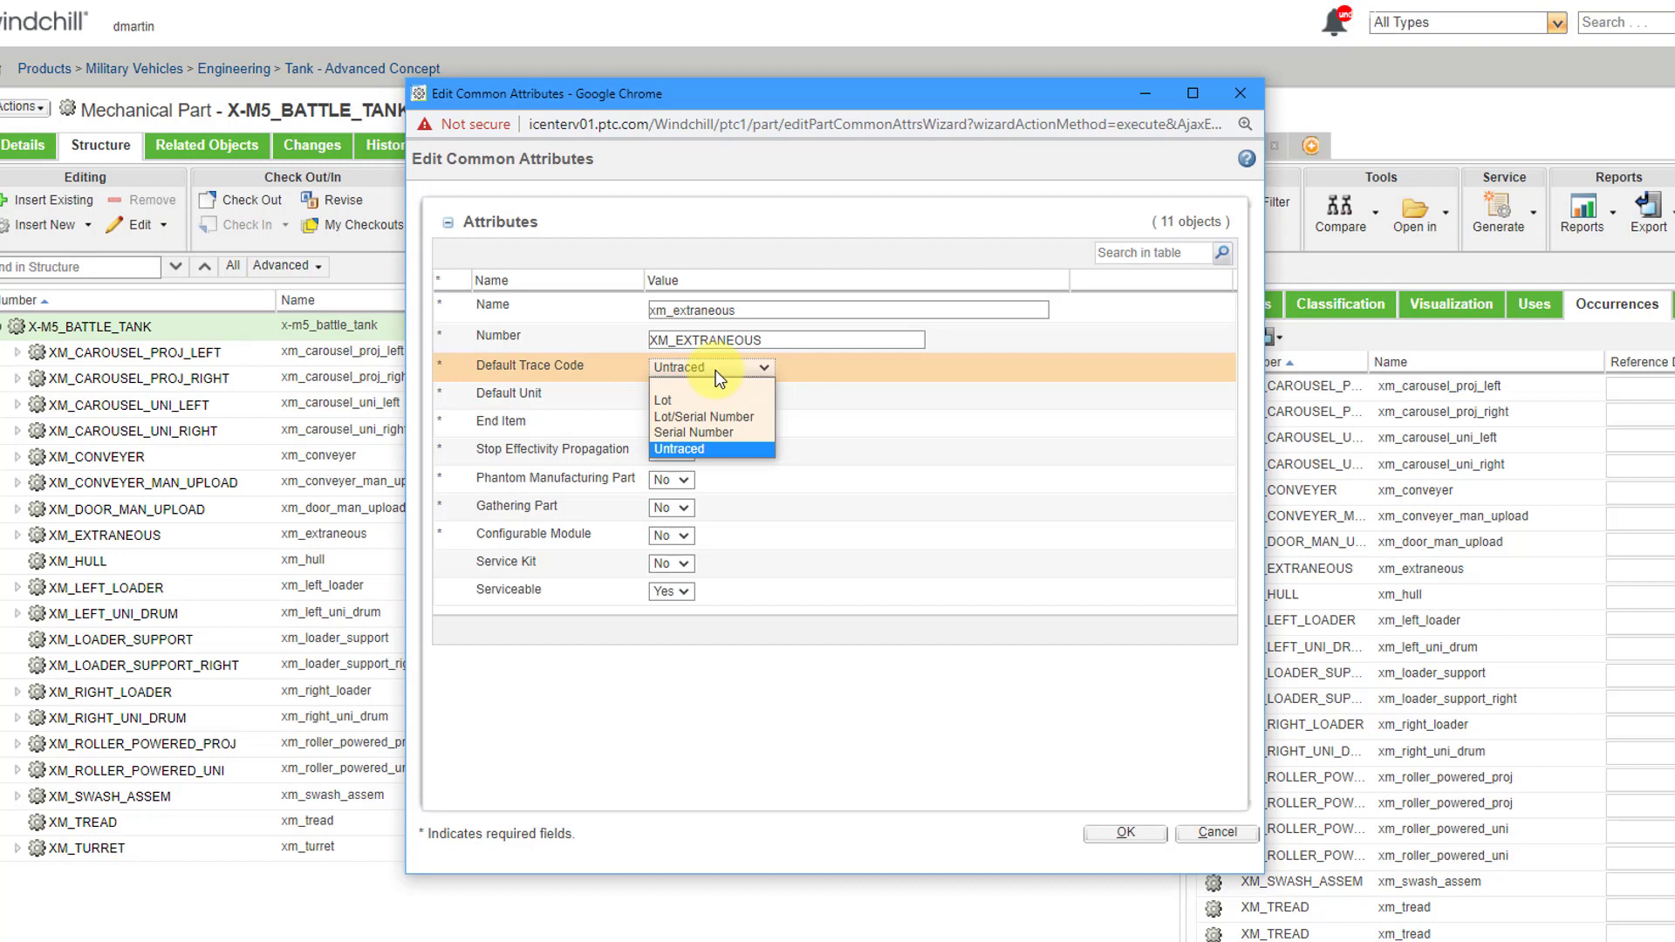
left_click(724, 433)
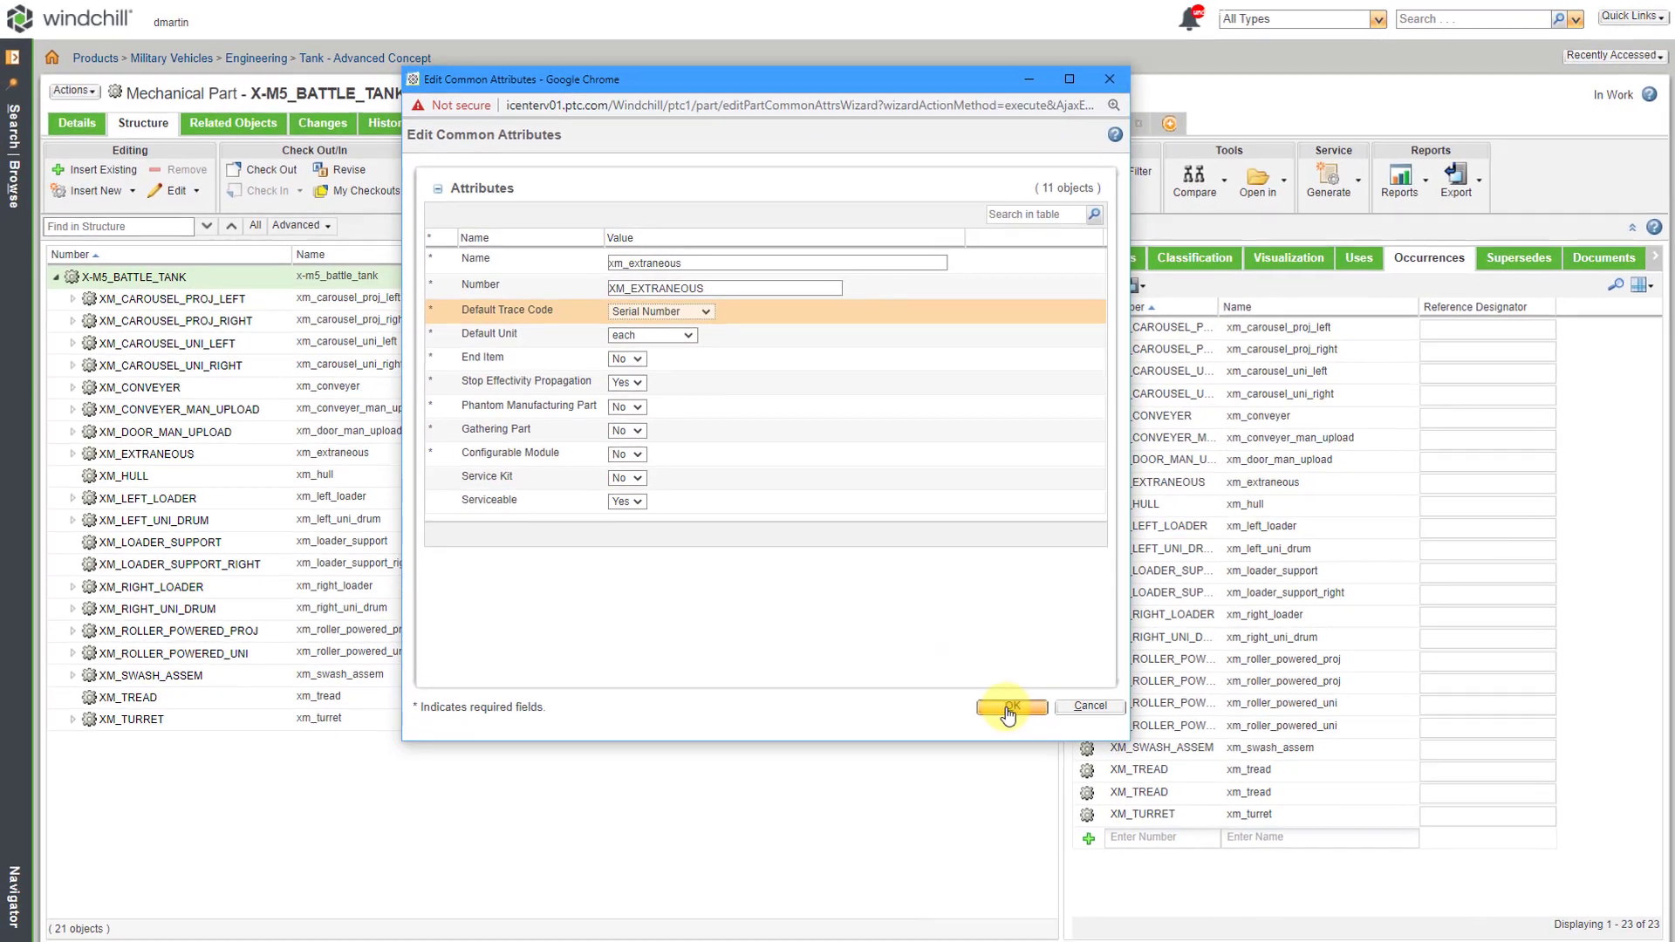
left_click(1123, 832)
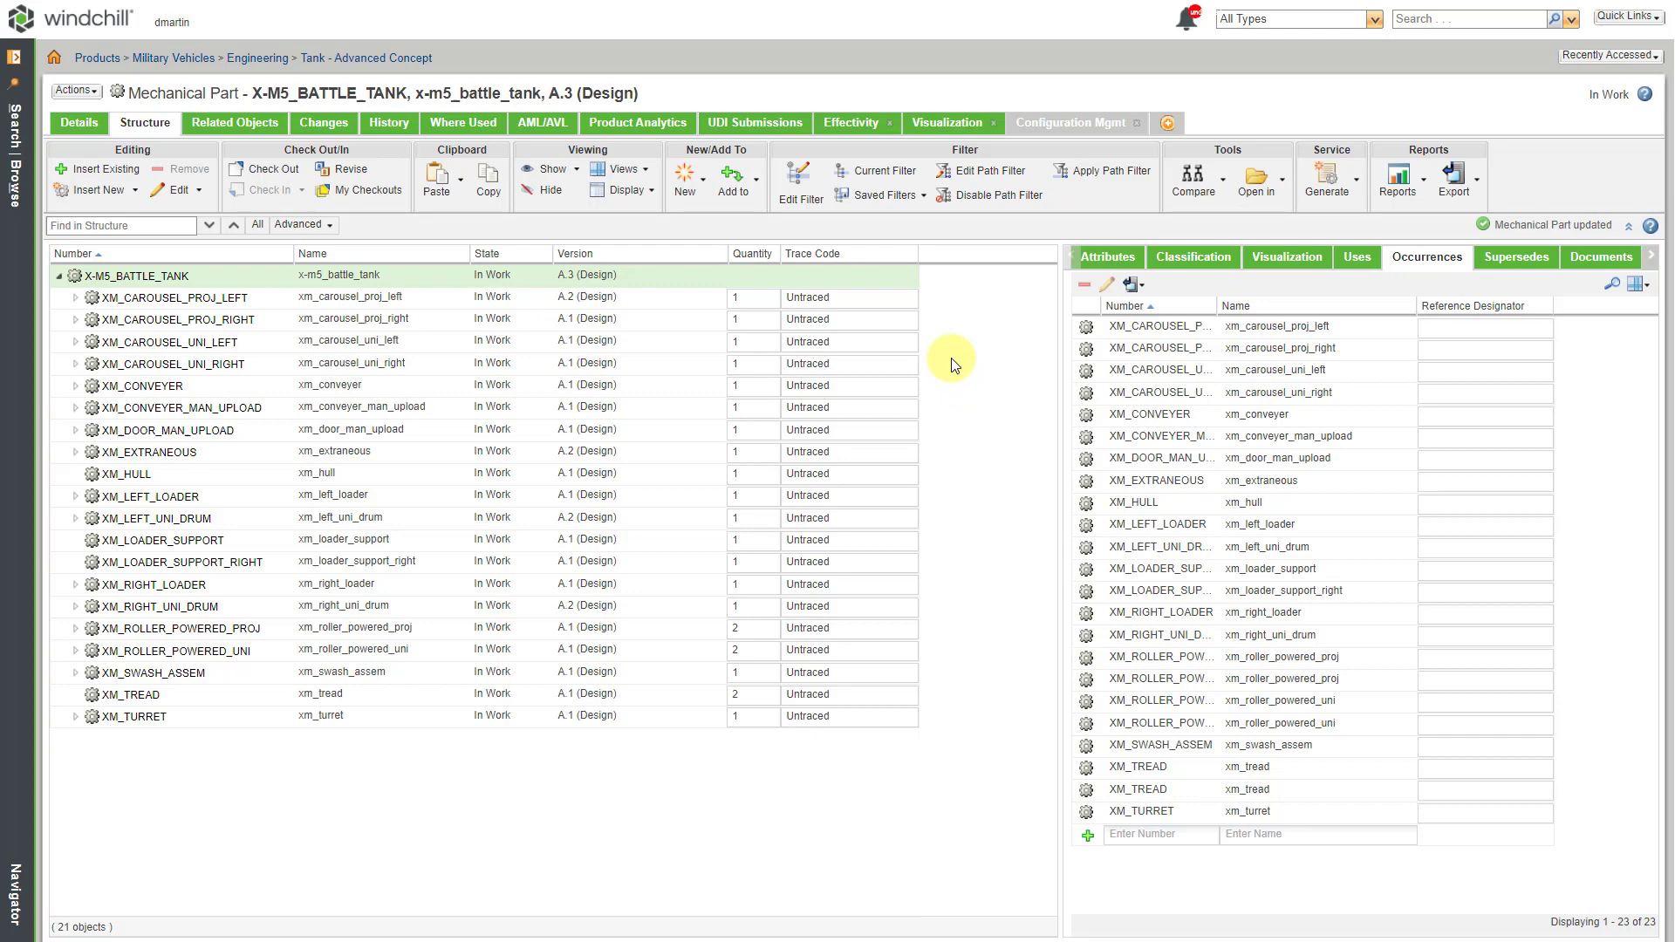
Set XM_CAROUSEL_PROJ_LEFT and XM_CAROUSEL_PROJ_RIGHT trace codes to Lot/Serial Number
left_click(914, 302)
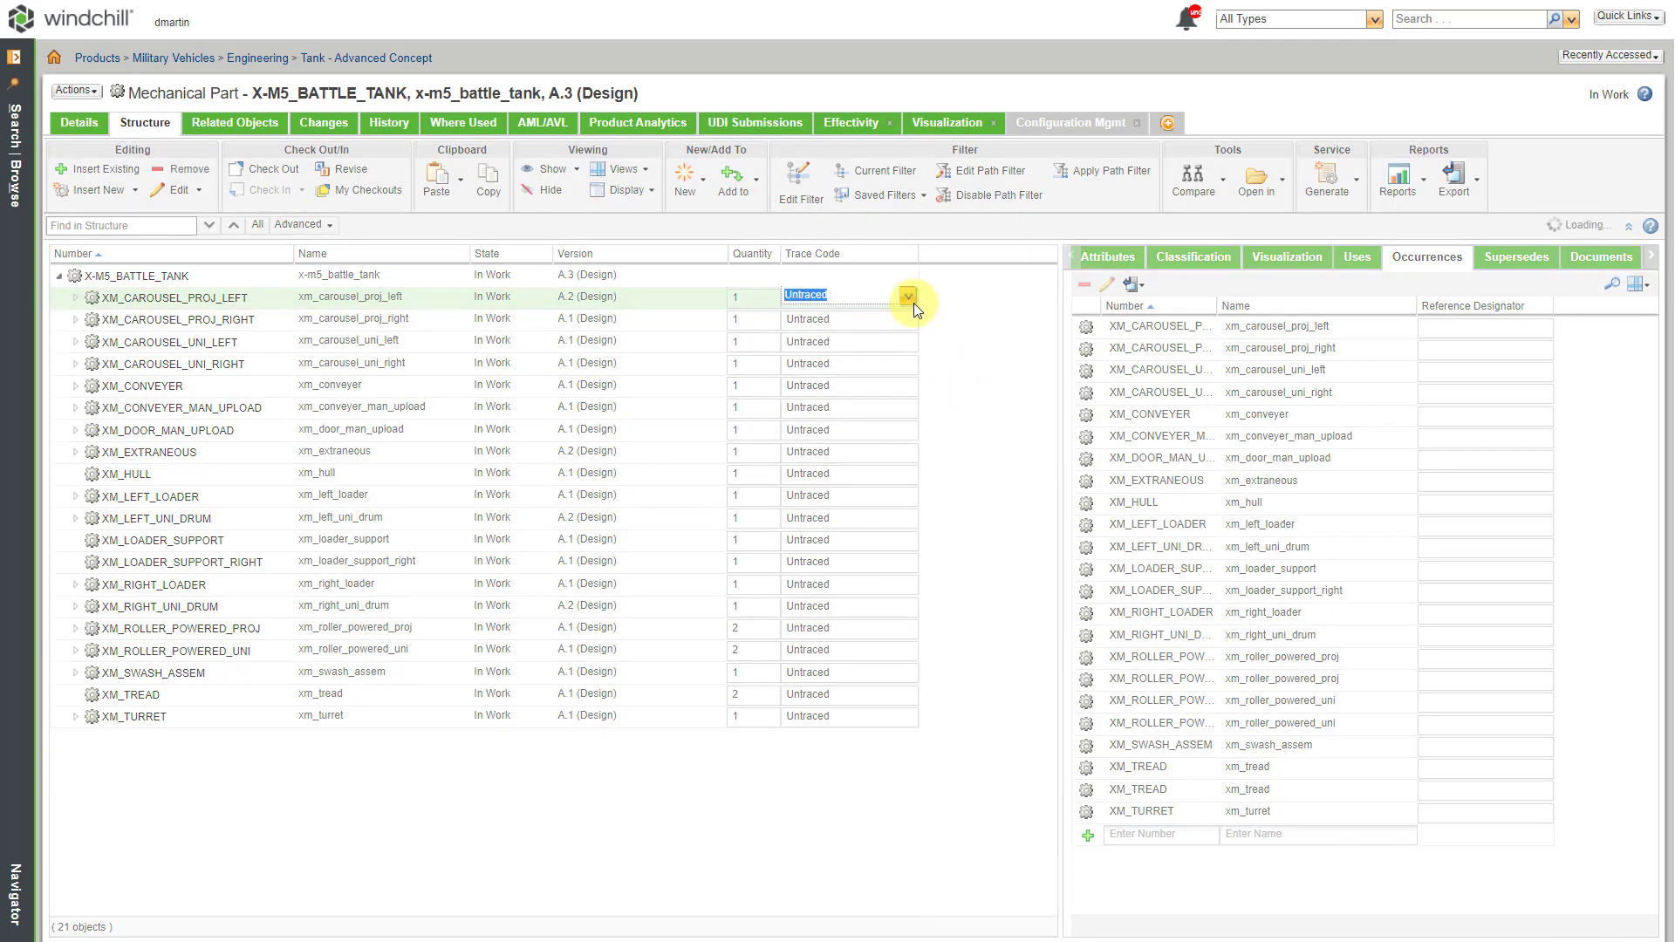
left_click(908, 298)
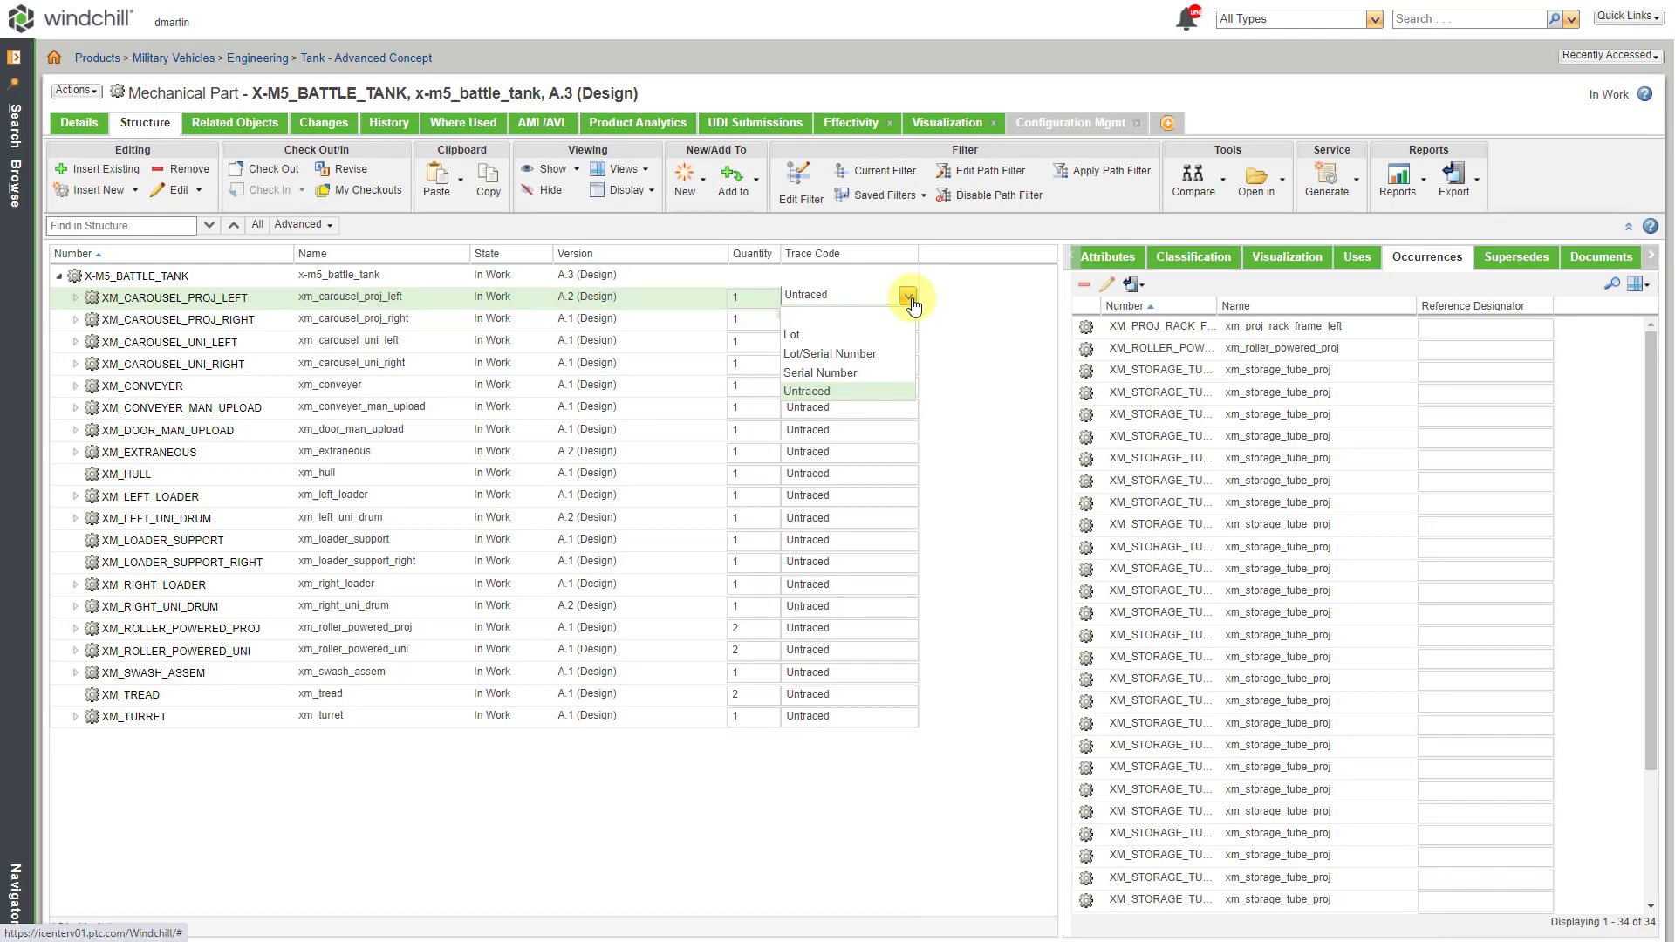
left_click(907, 351)
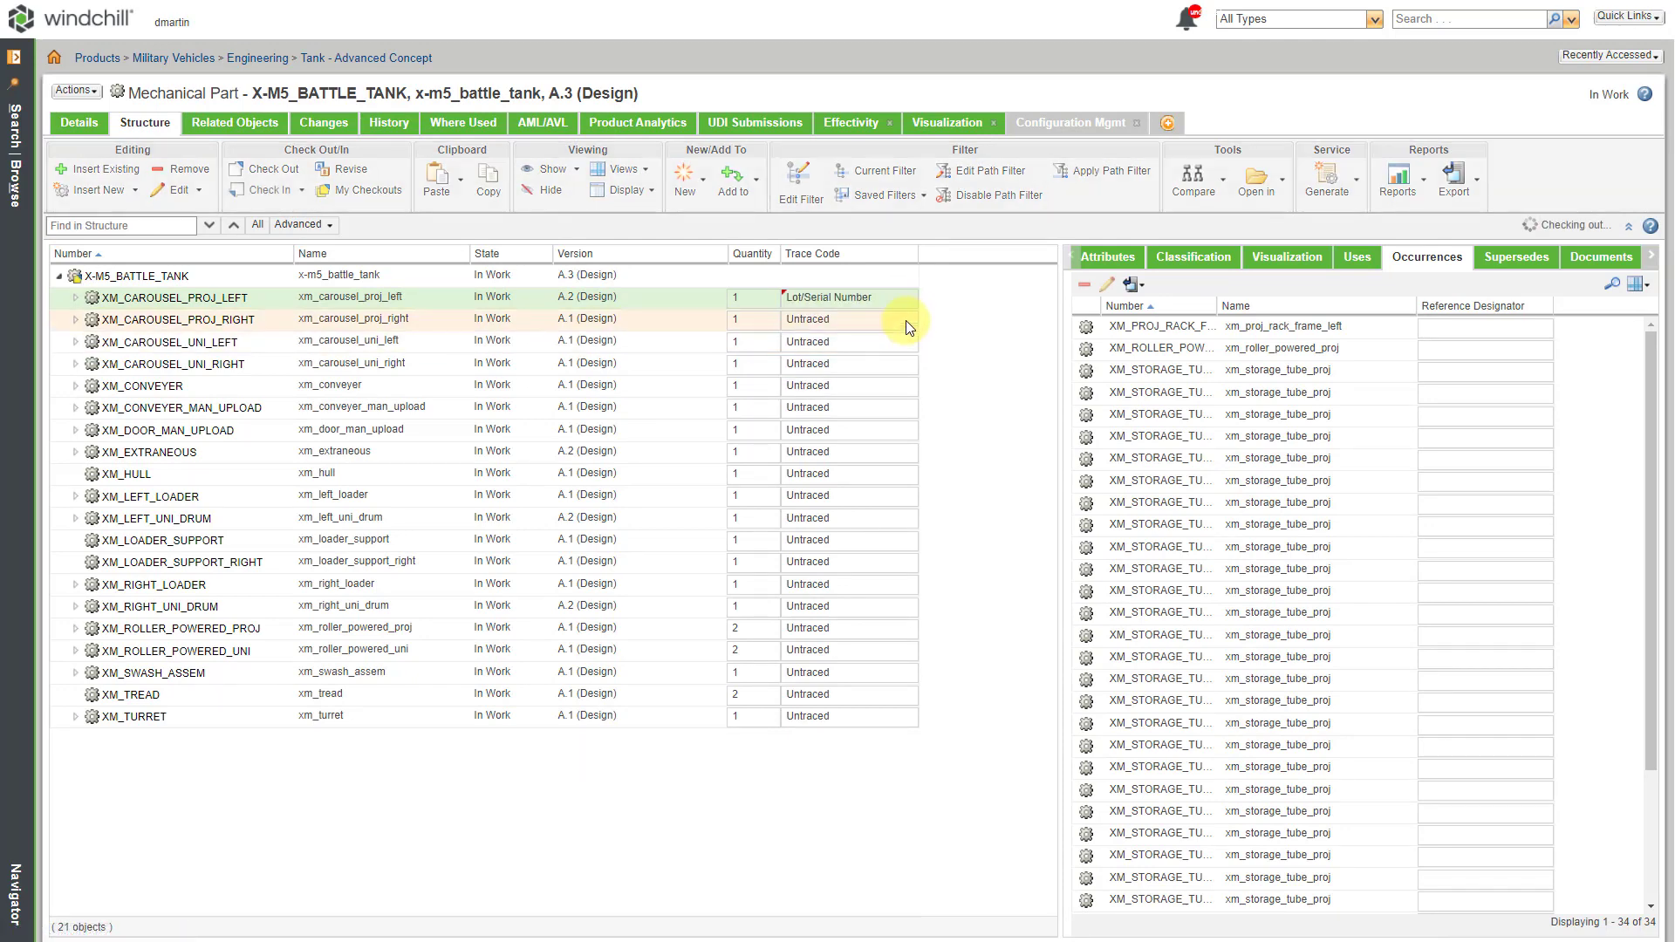
left_click(905, 325)
left_click(907, 321)
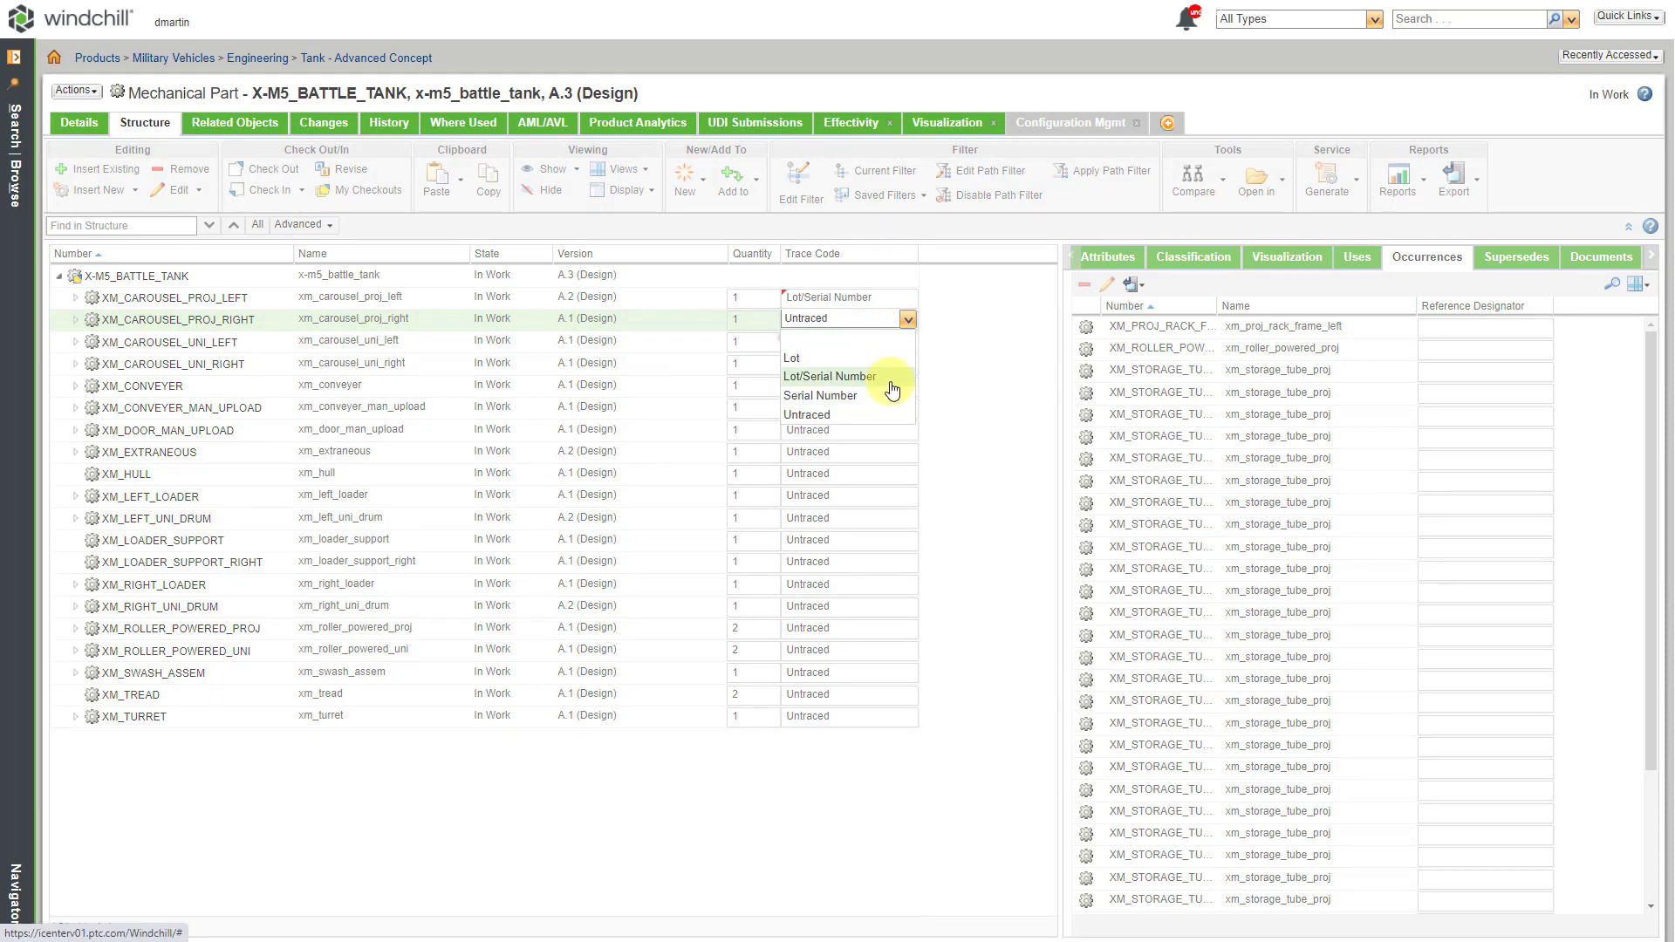
left_click(894, 376)
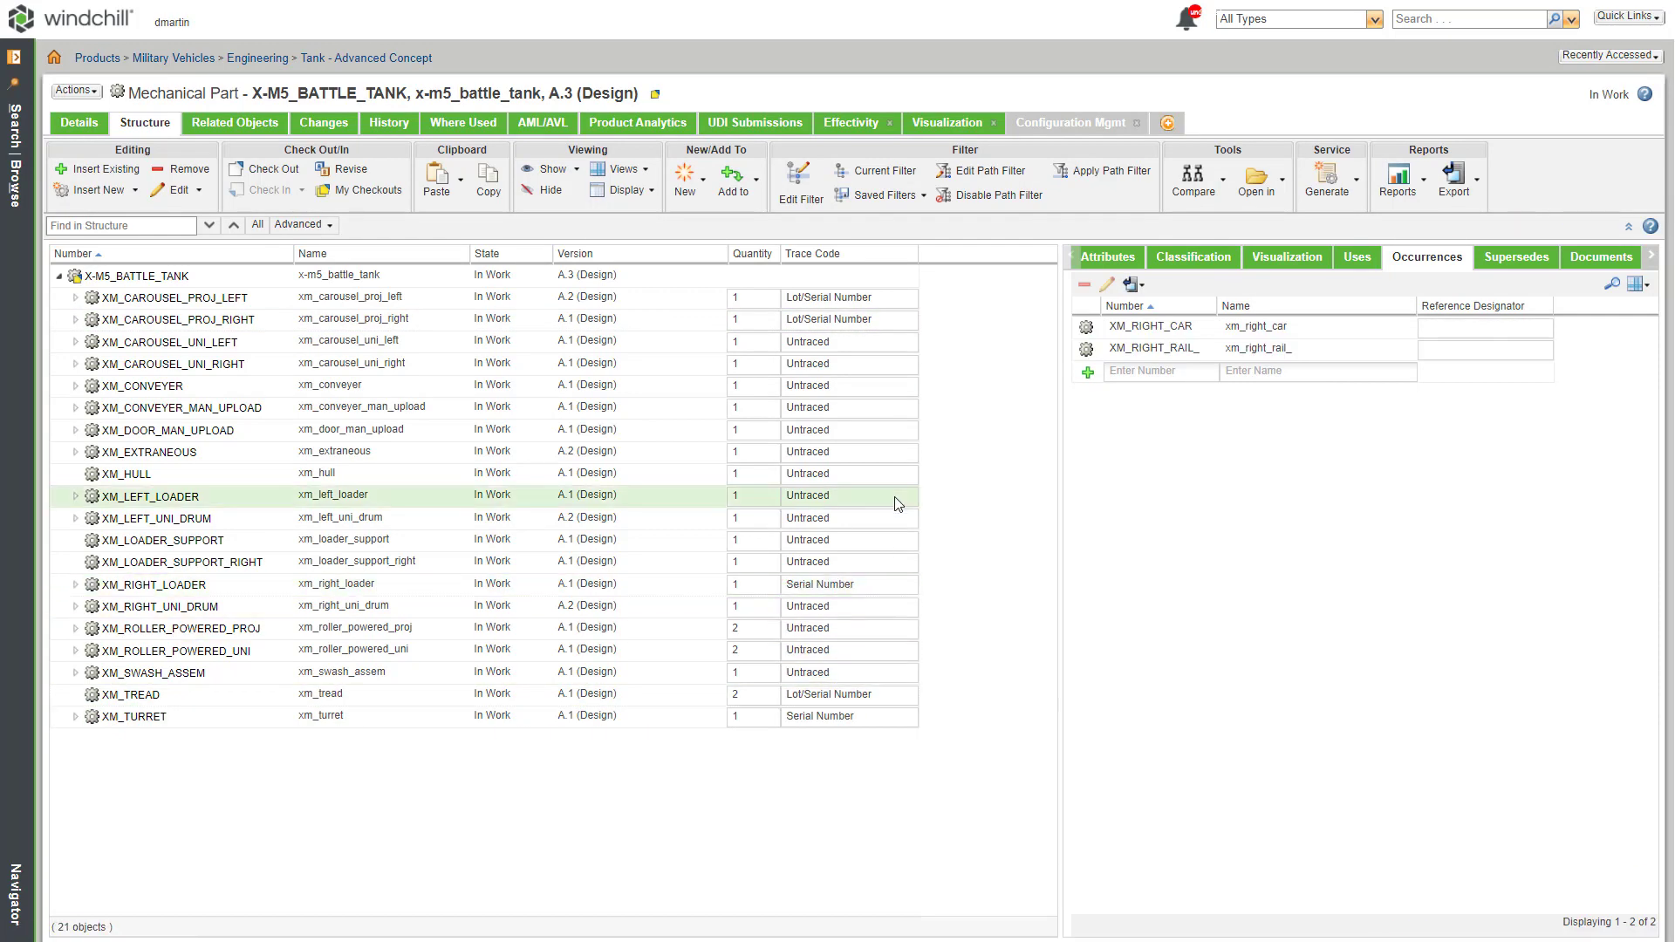
Give the next top-level components trace codes Lot, Lot, Serial Number, Serial Number, Lot, and XM_RIGHT_UNI_DRUM Lot
type("Lot")
left_click(837, 430)
type("Lot")
left_click(838, 342)
type("Serial Number")
left_click(837, 364)
type("Serial Number")
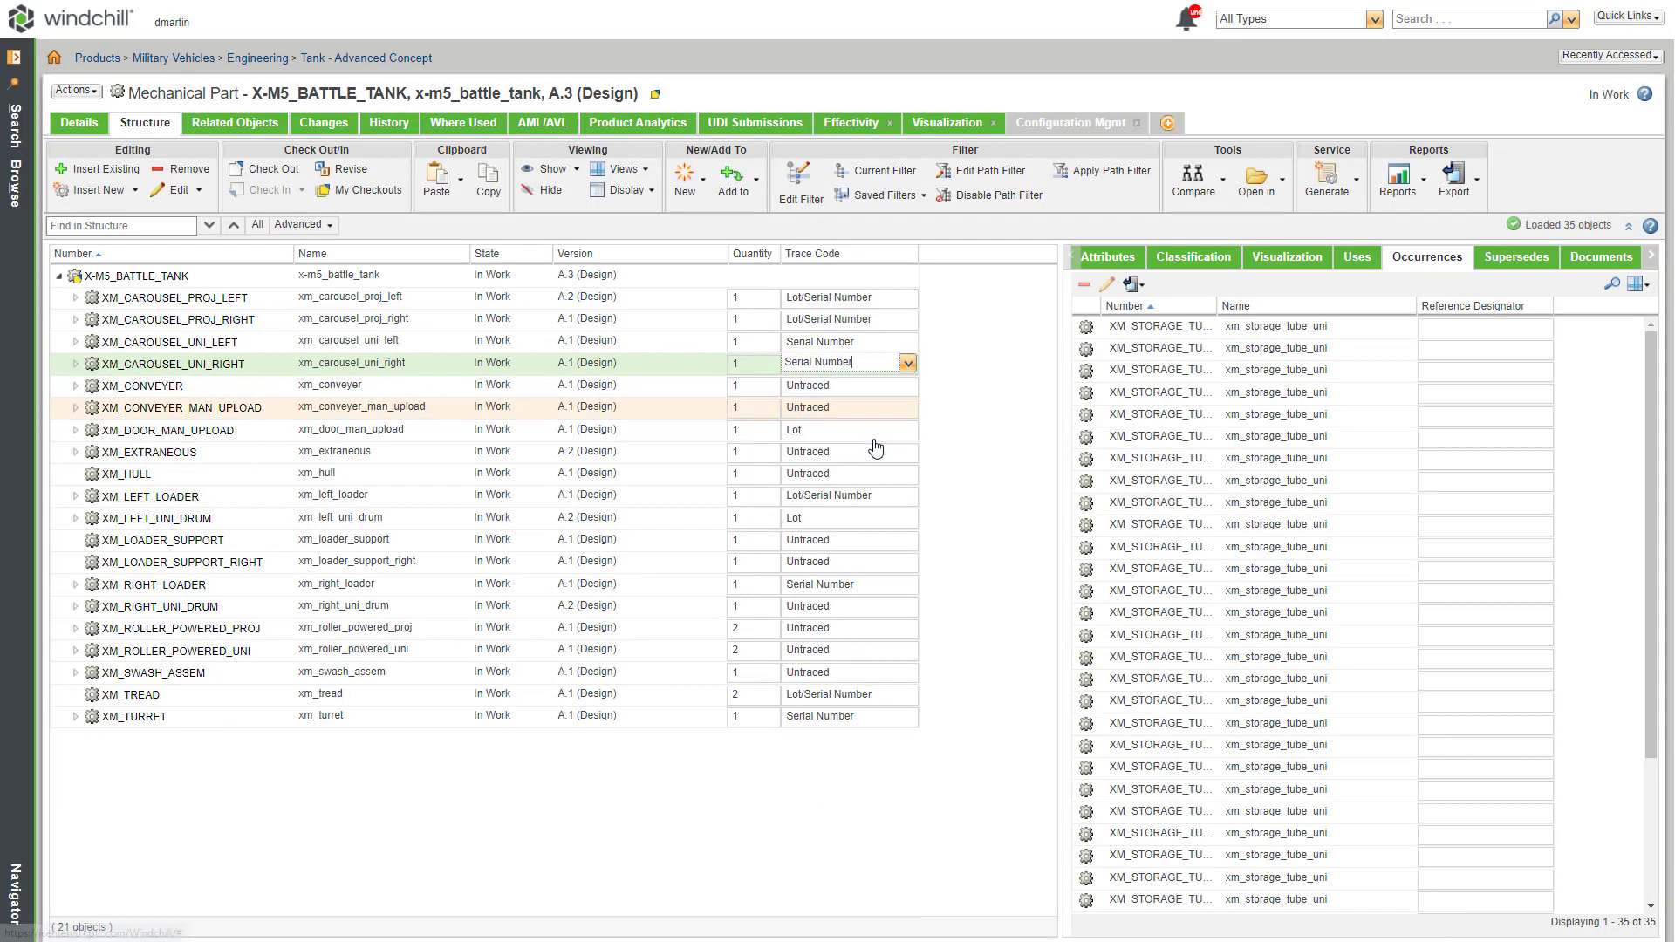
left_click(837, 407)
type("Lot")
left_click(837, 607)
type("Lot")
Set XM_SWASH_ASSEM and XM_TURRET's subpart XM_TURRET_A to Lot/Serial Number
left_click(908, 673)
left_click(828, 729)
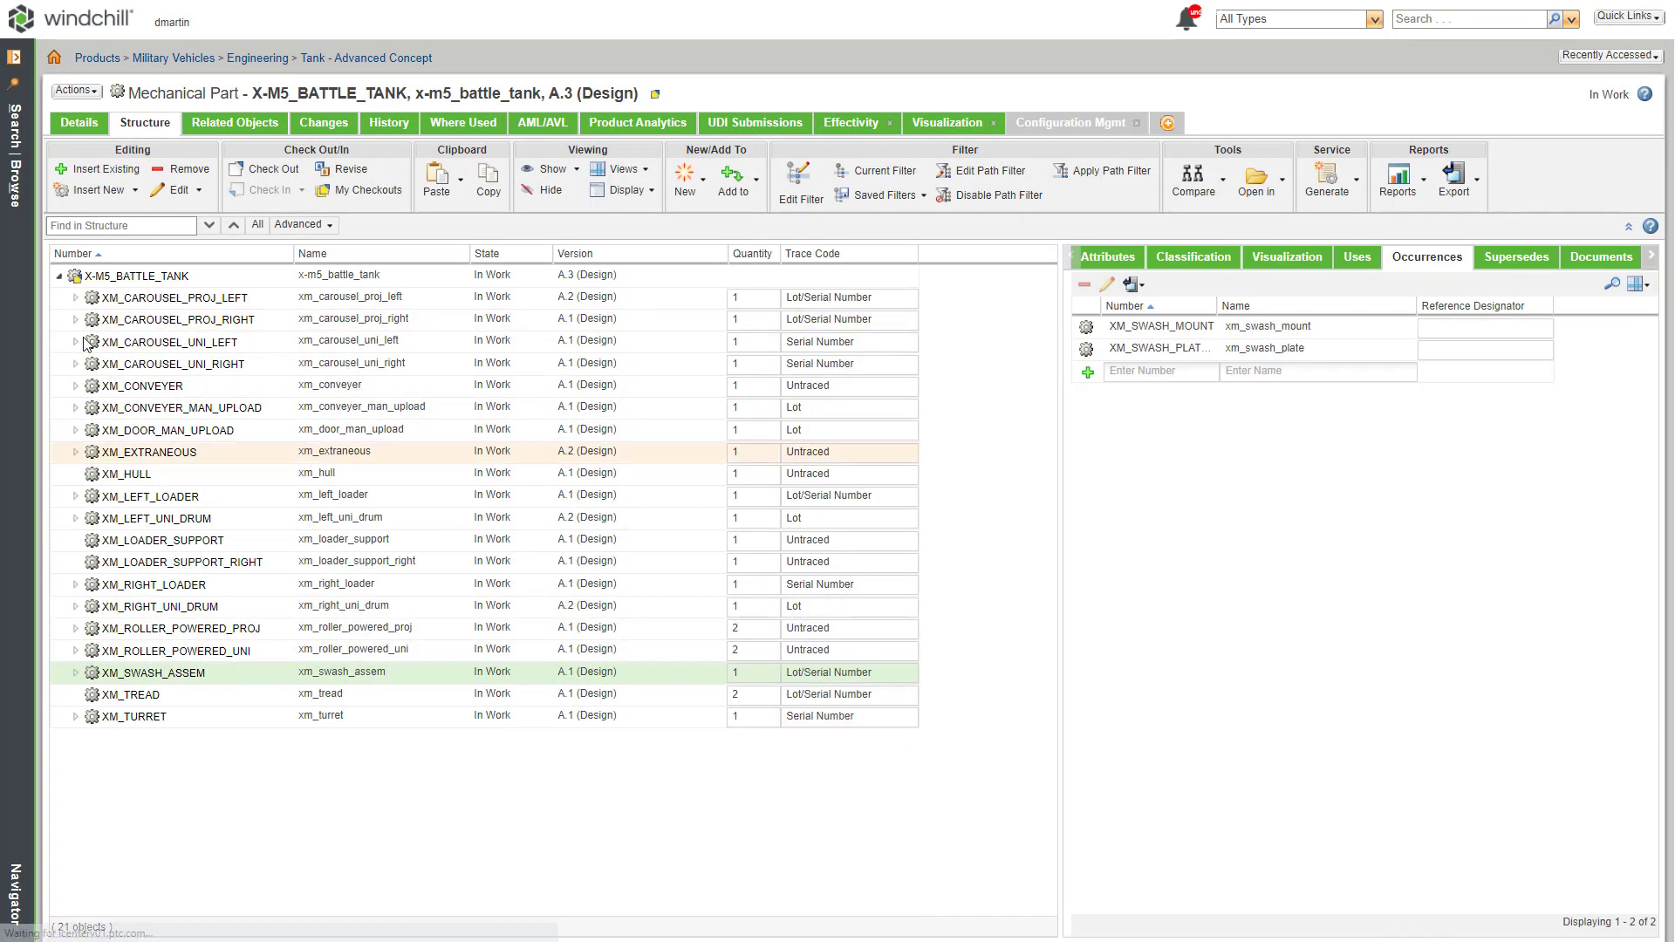
left_click(76, 716)
left_click(908, 739)
left_click(829, 796)
In both carousel subassemblies, set storage tubes to Lot and rack frames and powered roller to Serial Number
left_click(76, 297)
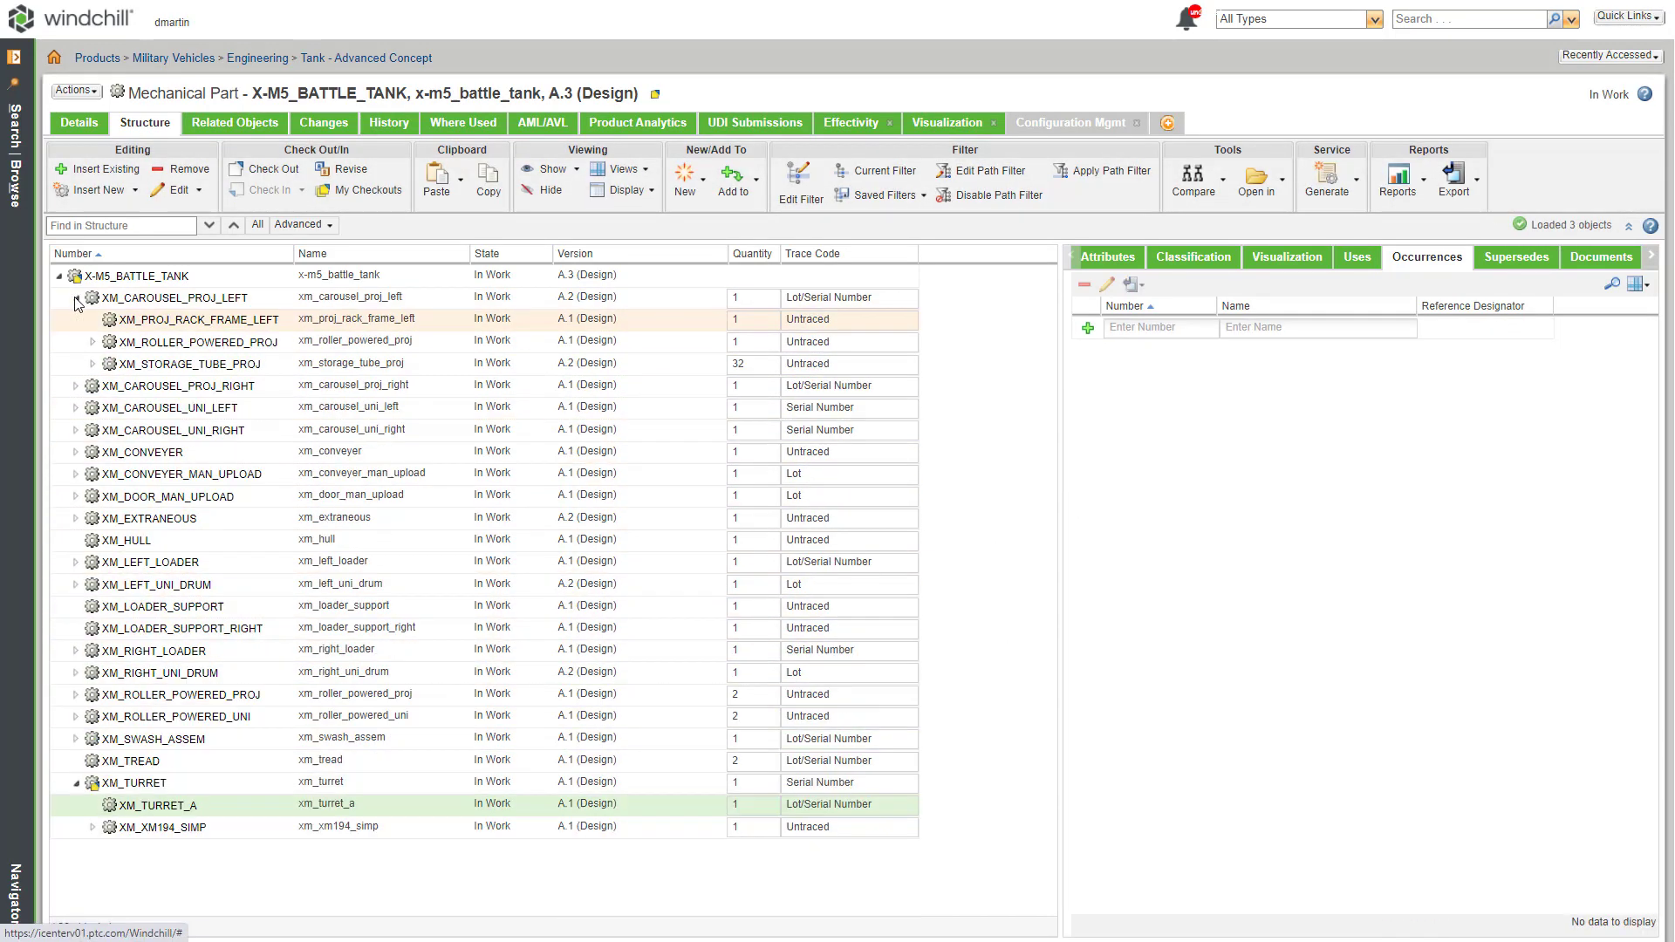
left_click(837, 363)
type("Lot")
left_click(838, 319)
type("Serial Number")
left_click(837, 342)
type("Serial Number")
left_click(76, 386)
left_click(908, 430)
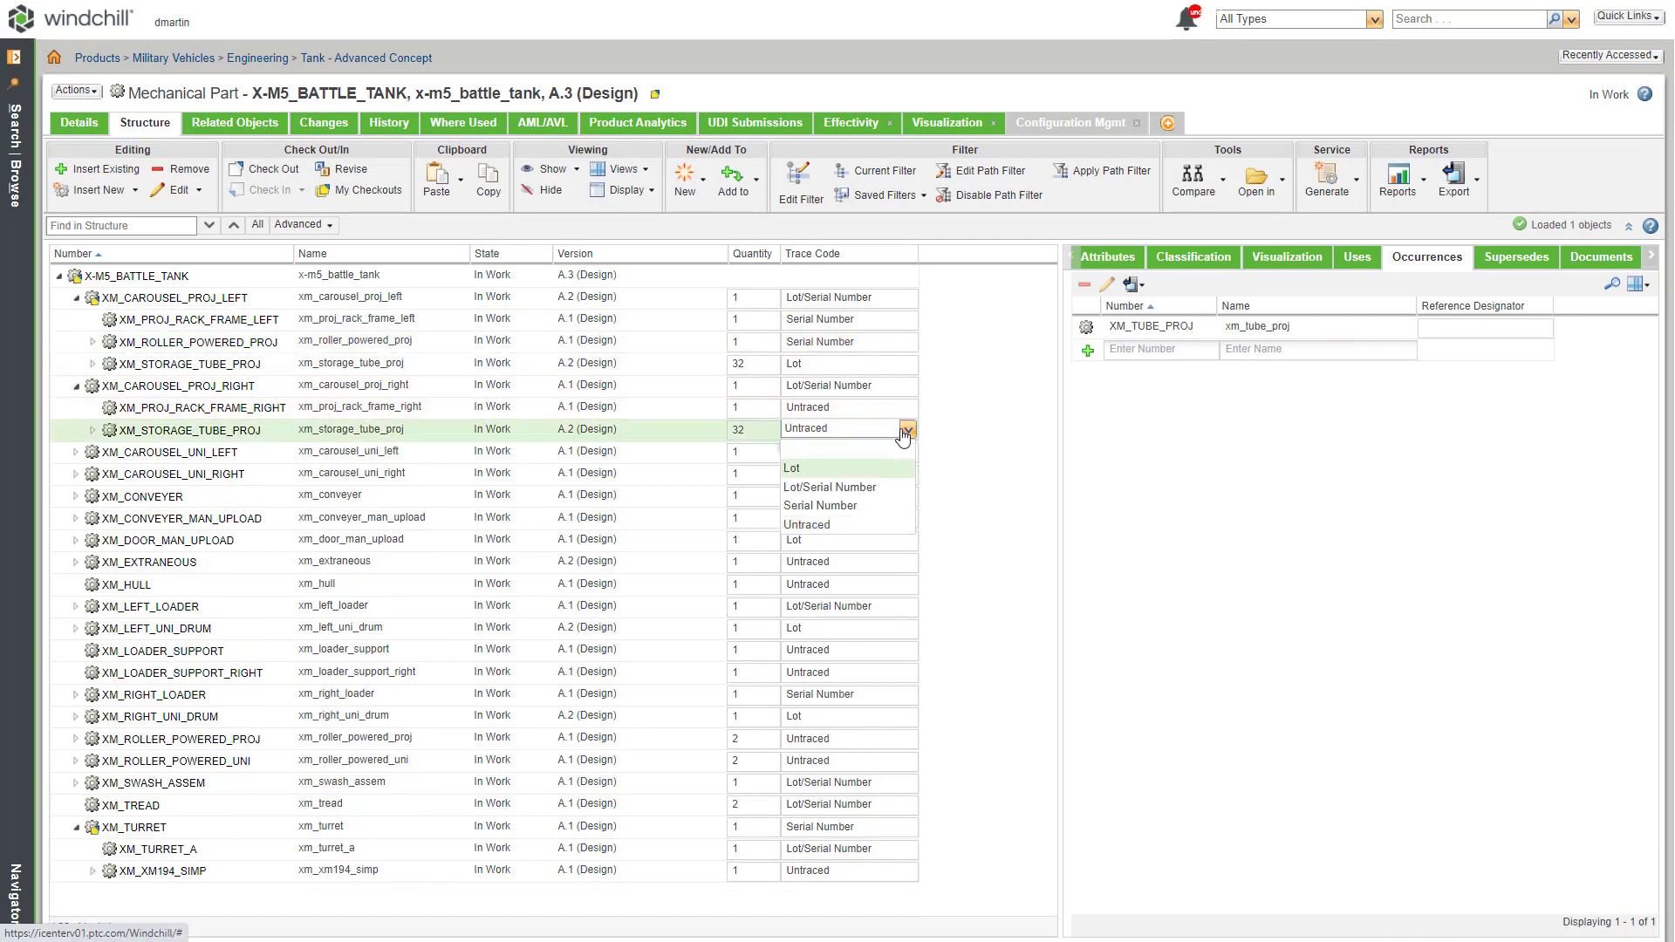
left_click(838, 407)
type("Serial Number")
left_click(982, 454)
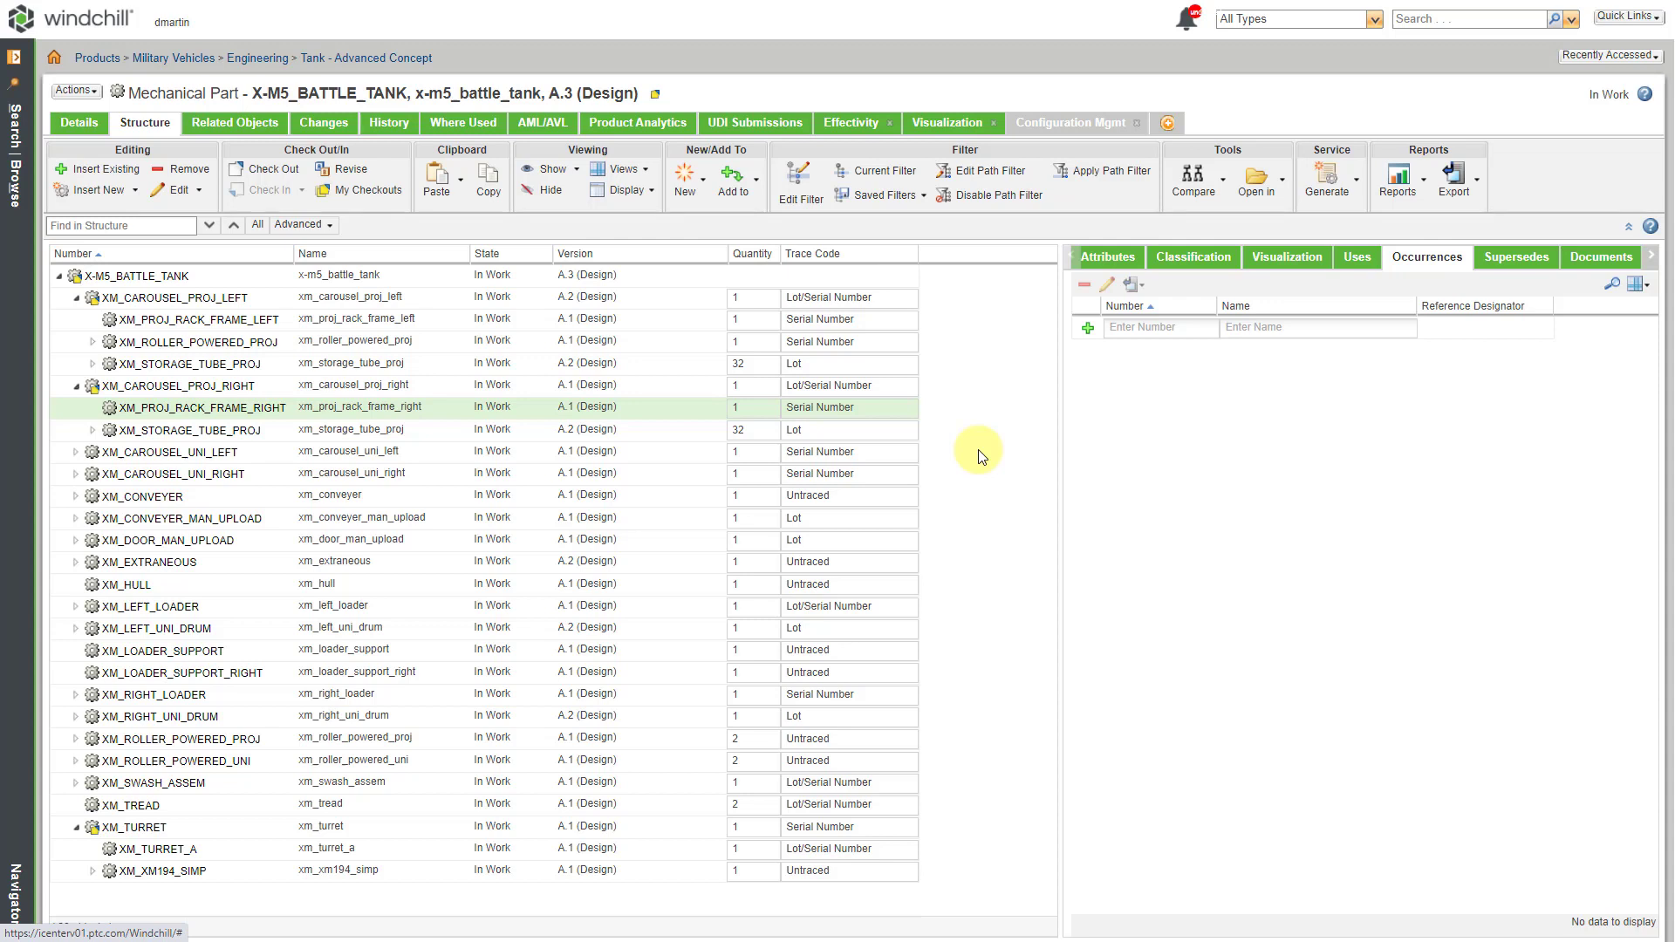
Check in XM_TURRET, XM_CAROUSEL_PROJ_RIGHT and XM_CAROUSEL_PROJ_LEFT
right_click(155, 829)
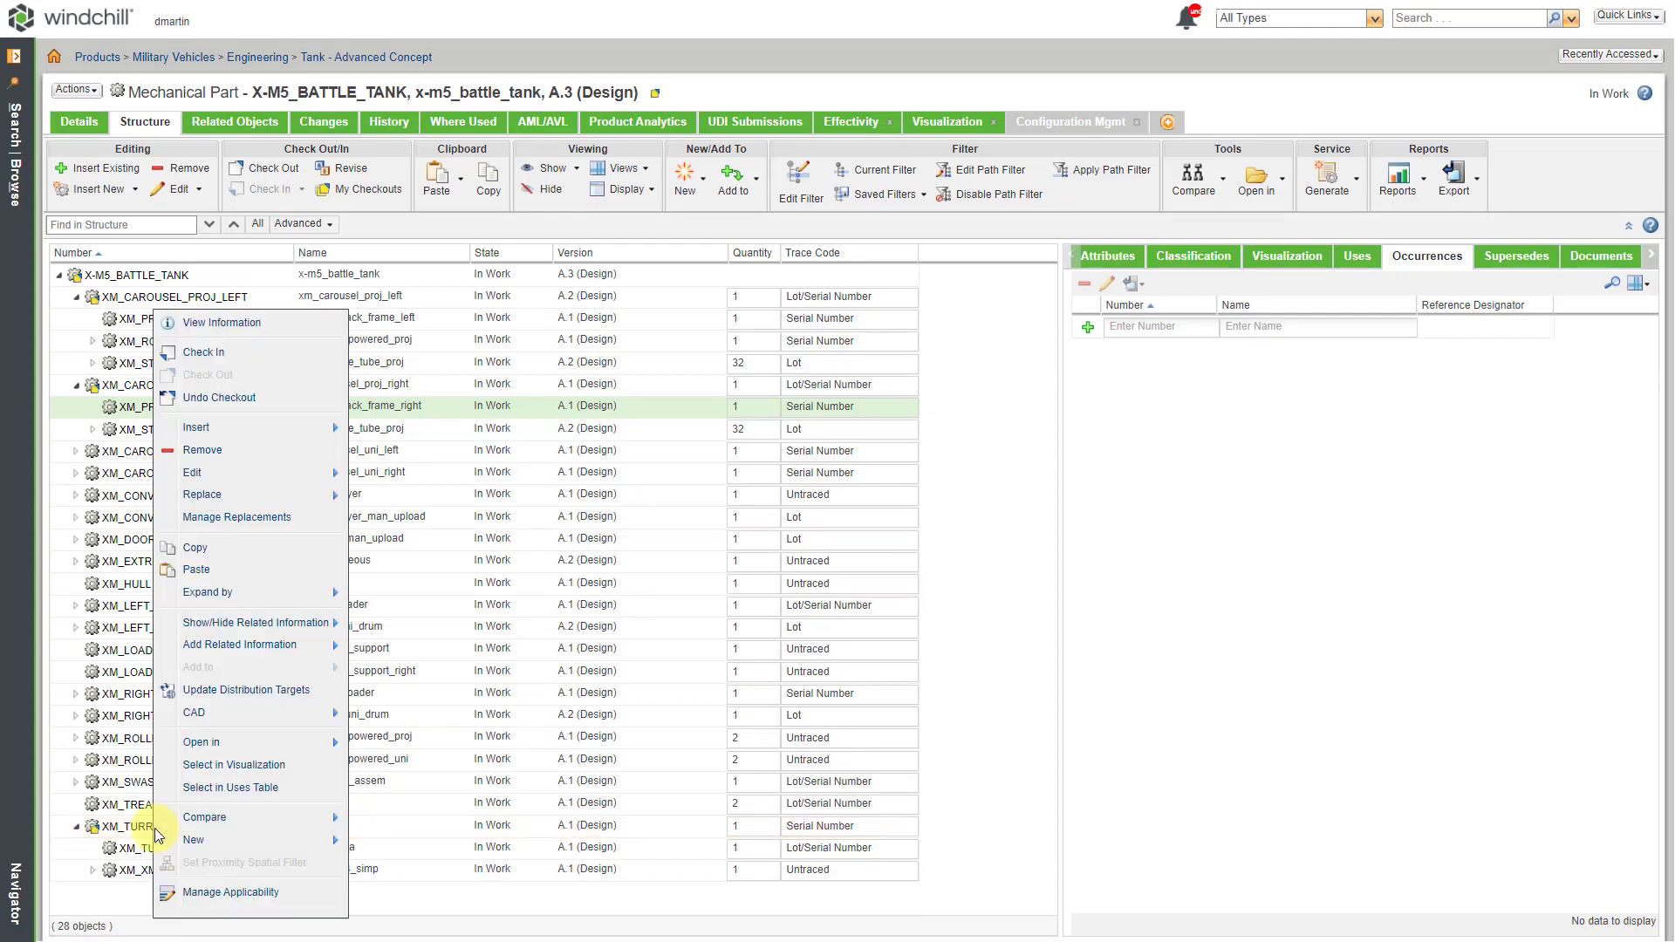
left_click(225, 353)
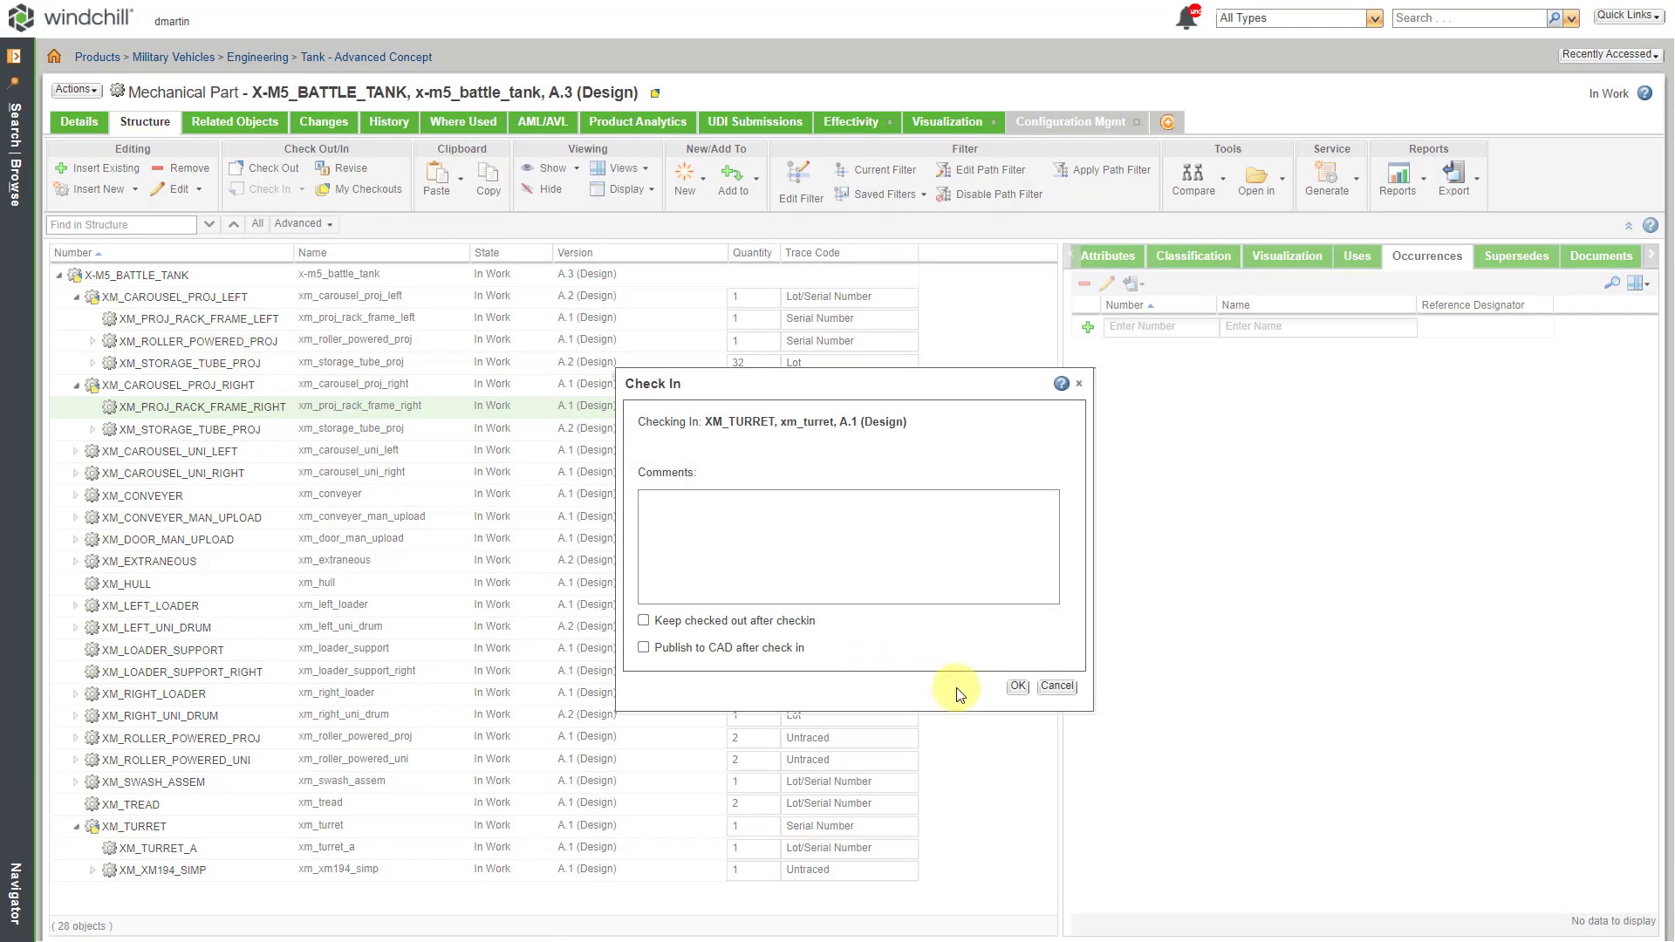
left_click(1016, 687)
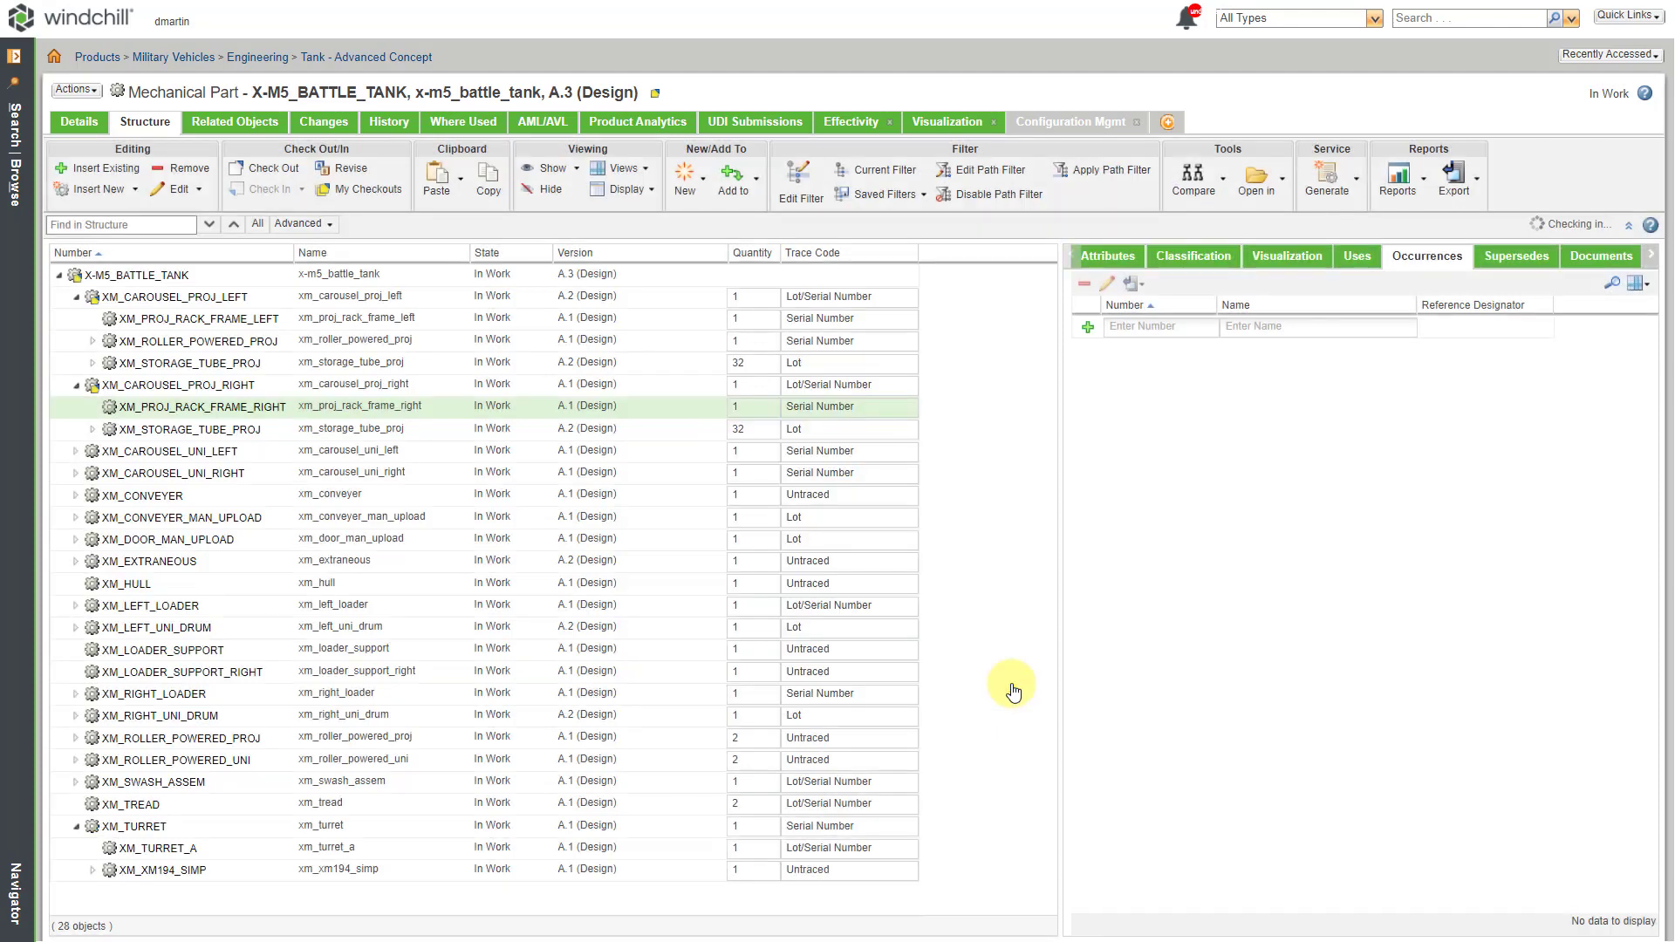
right_click(174, 389)
left_click(224, 357)
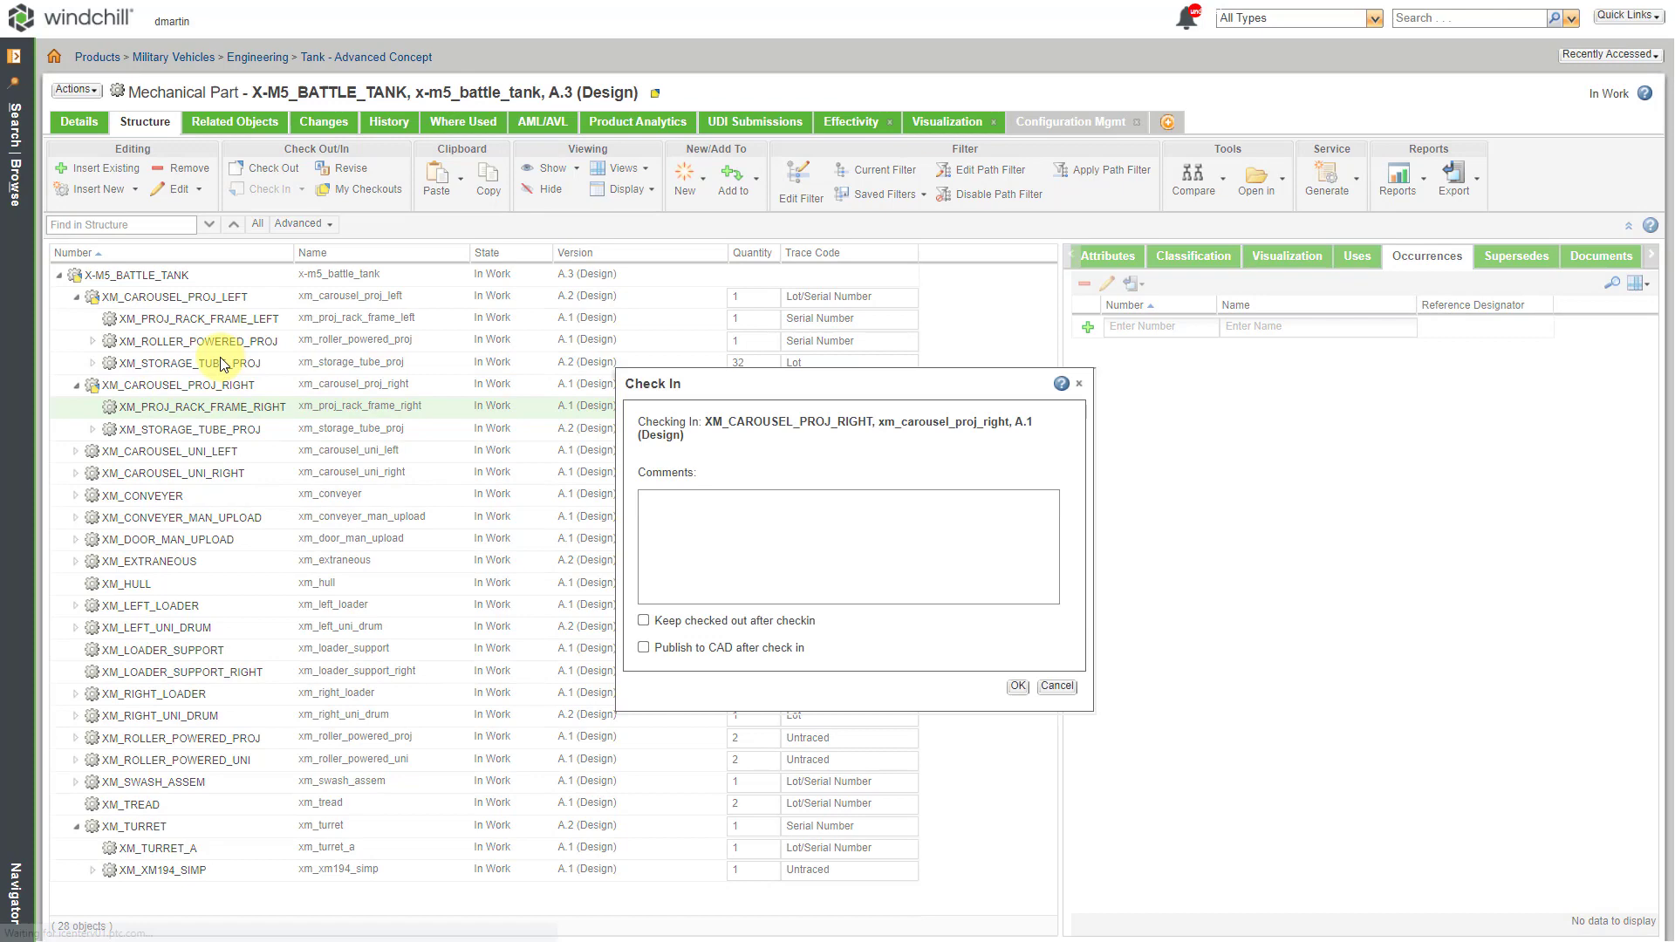
left_click(1018, 688)
right_click(209, 297)
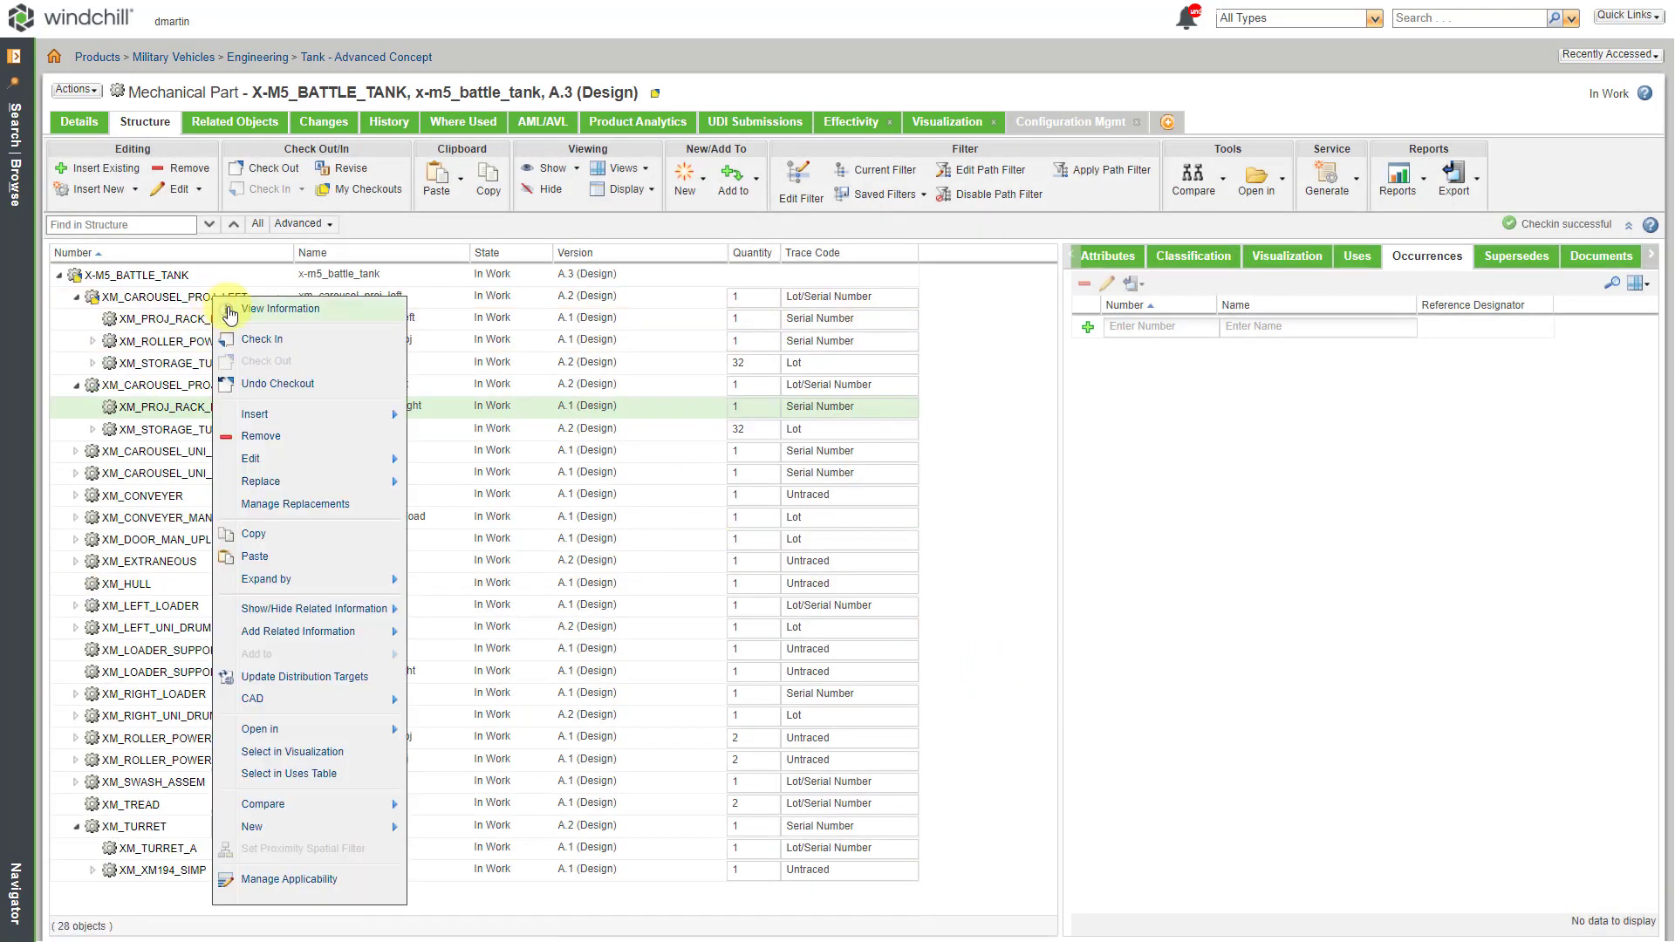
left_click(254, 341)
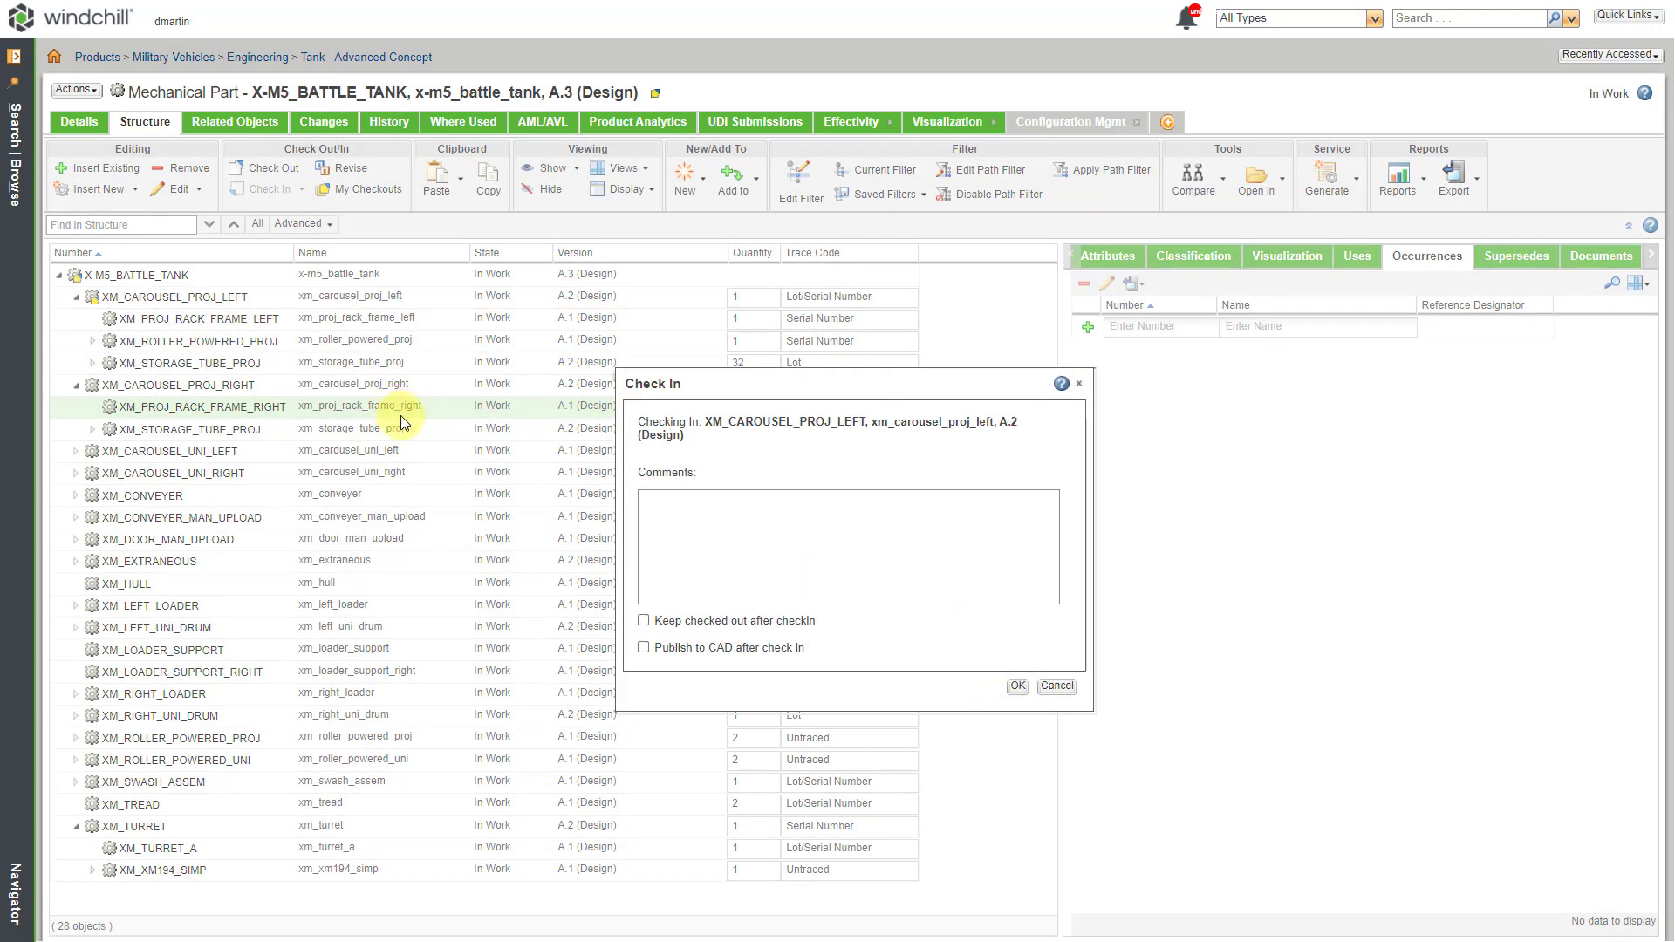
left_click(1017, 685)
Check in the top-level X-M5_BATTLE_TANK assembly
left_click(155, 275)
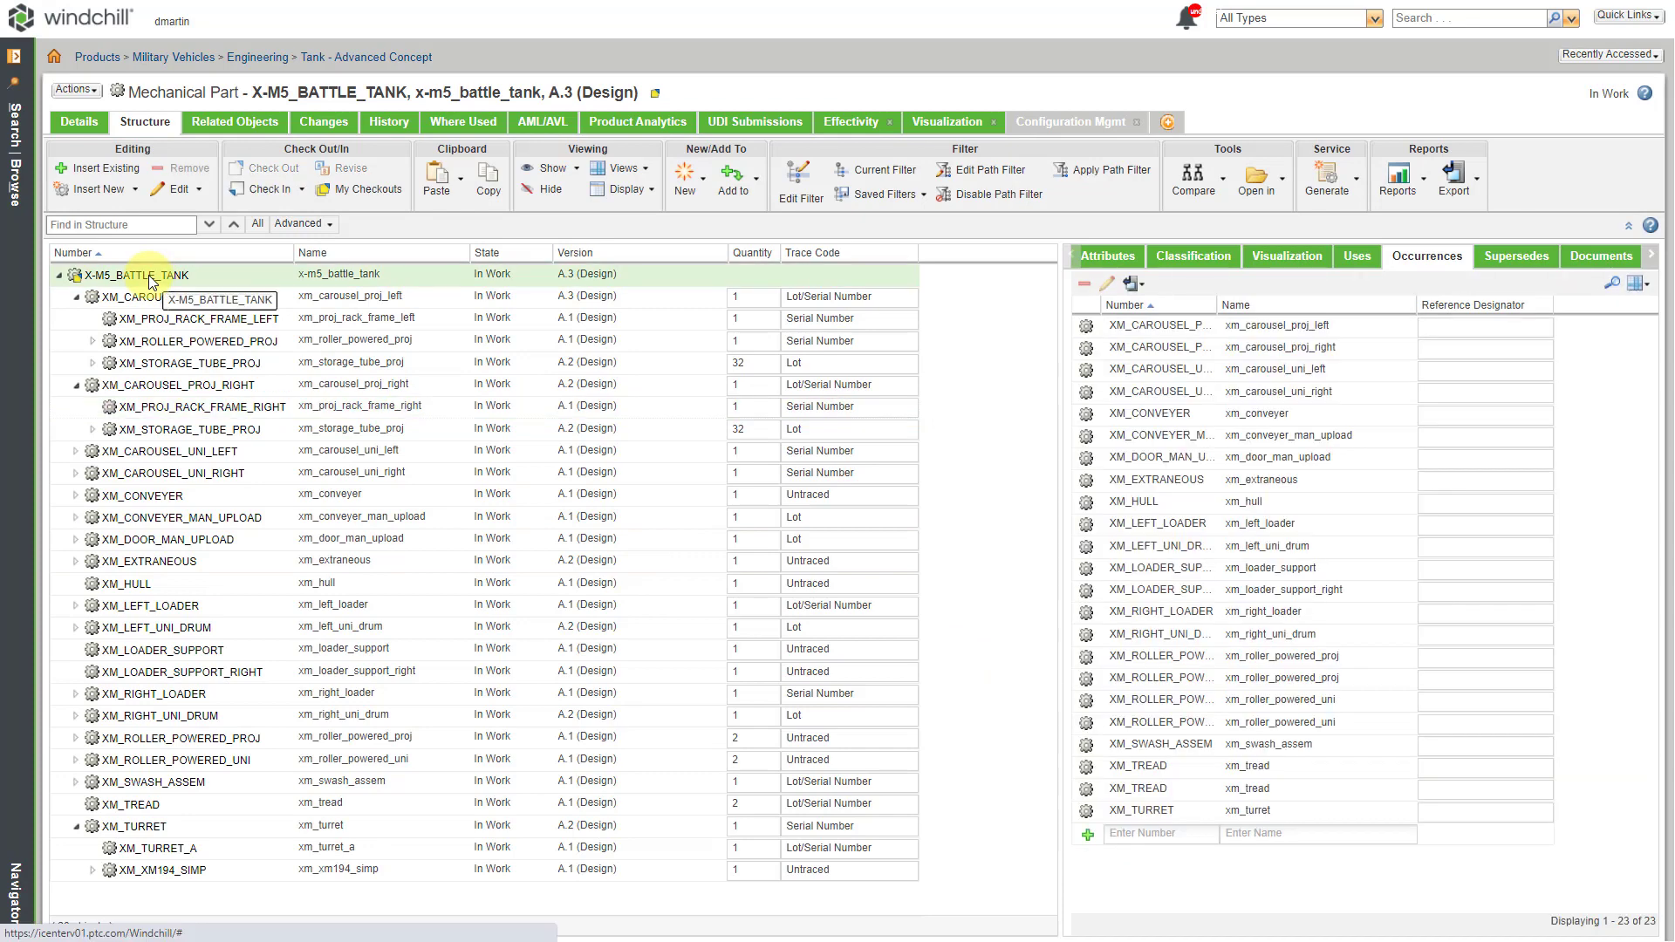
right_click(153, 277)
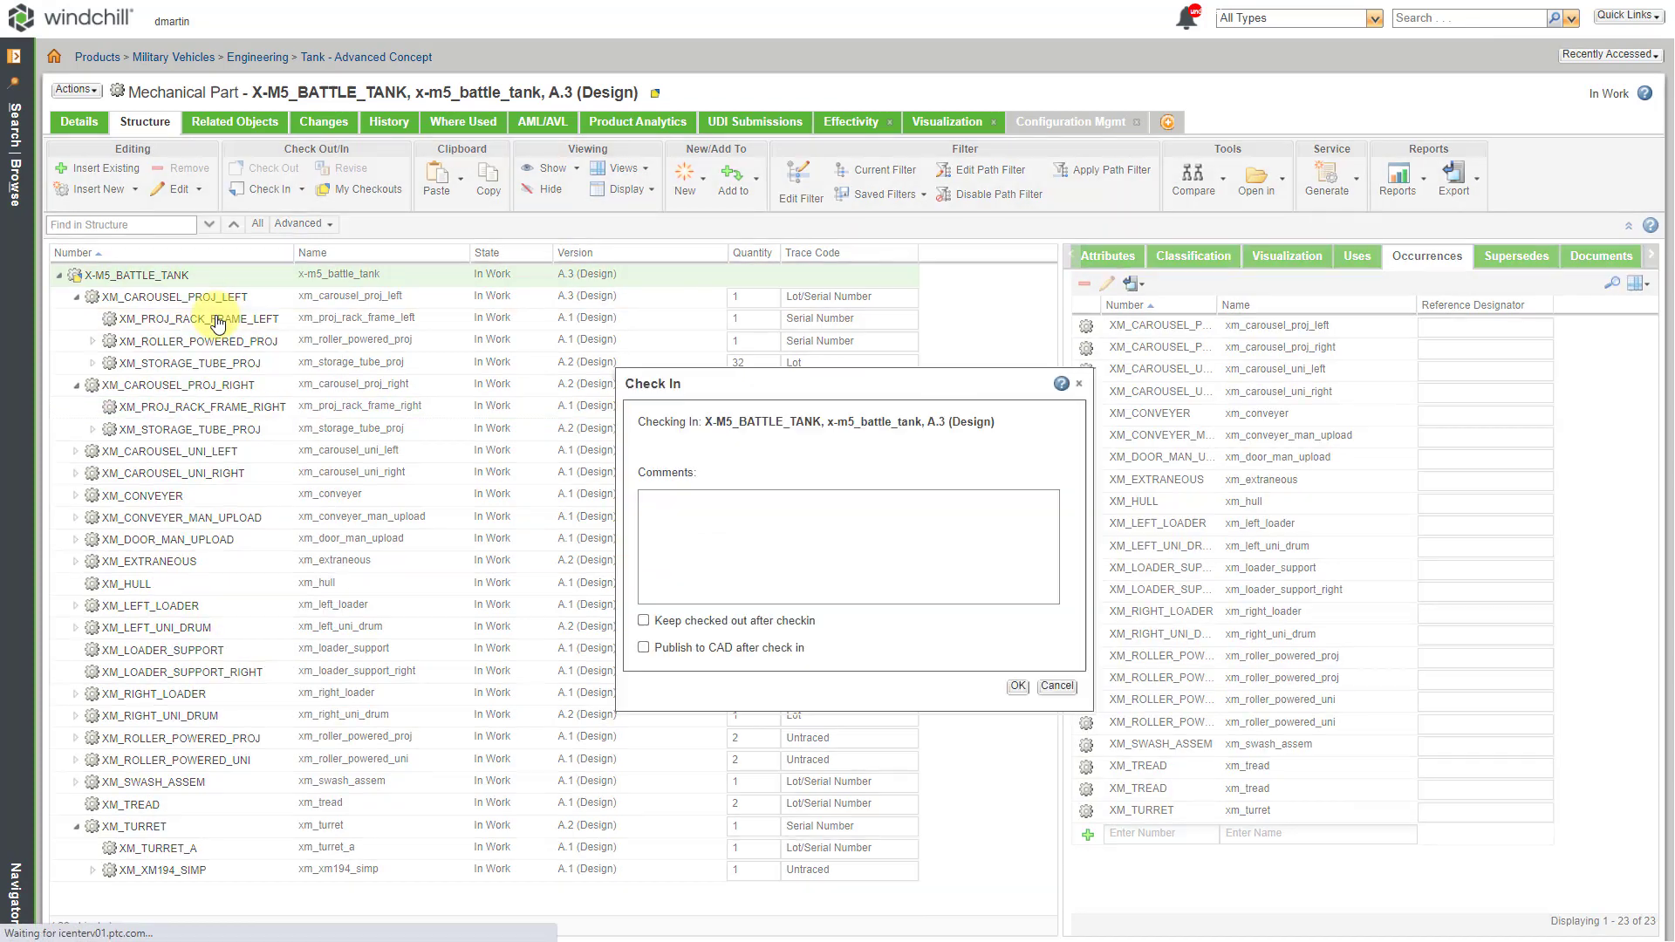
left_click(1017, 686)
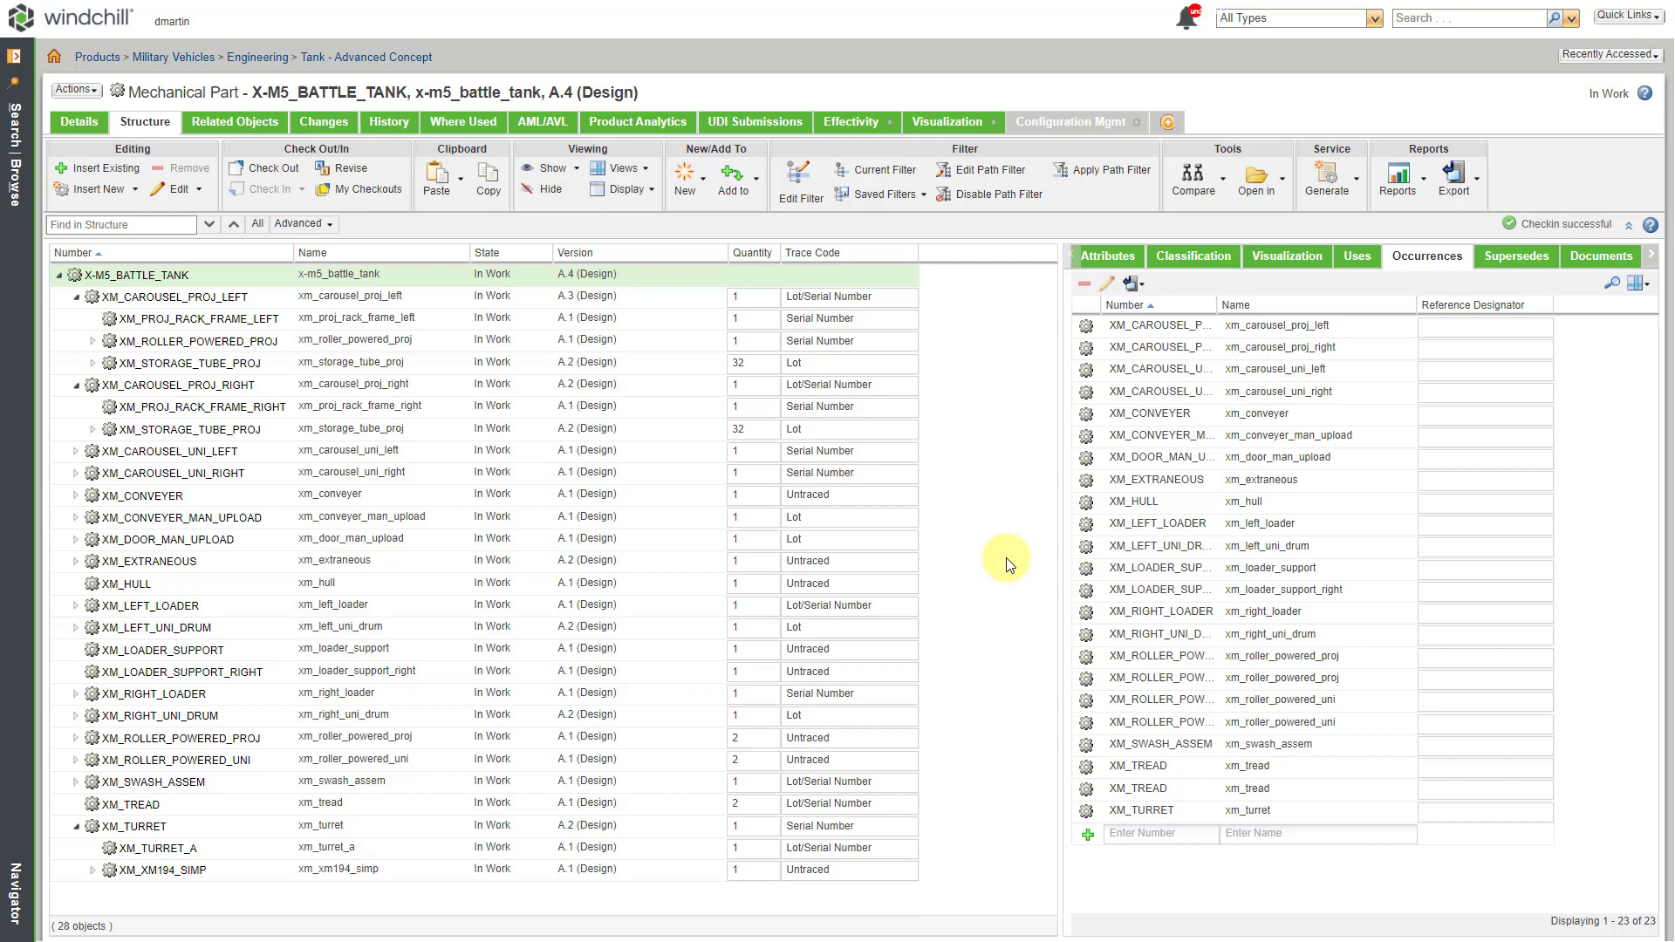
Open the Set State window for X-M5_BATTLE_TANK from its Details page Actions menu
left_click(80, 127)
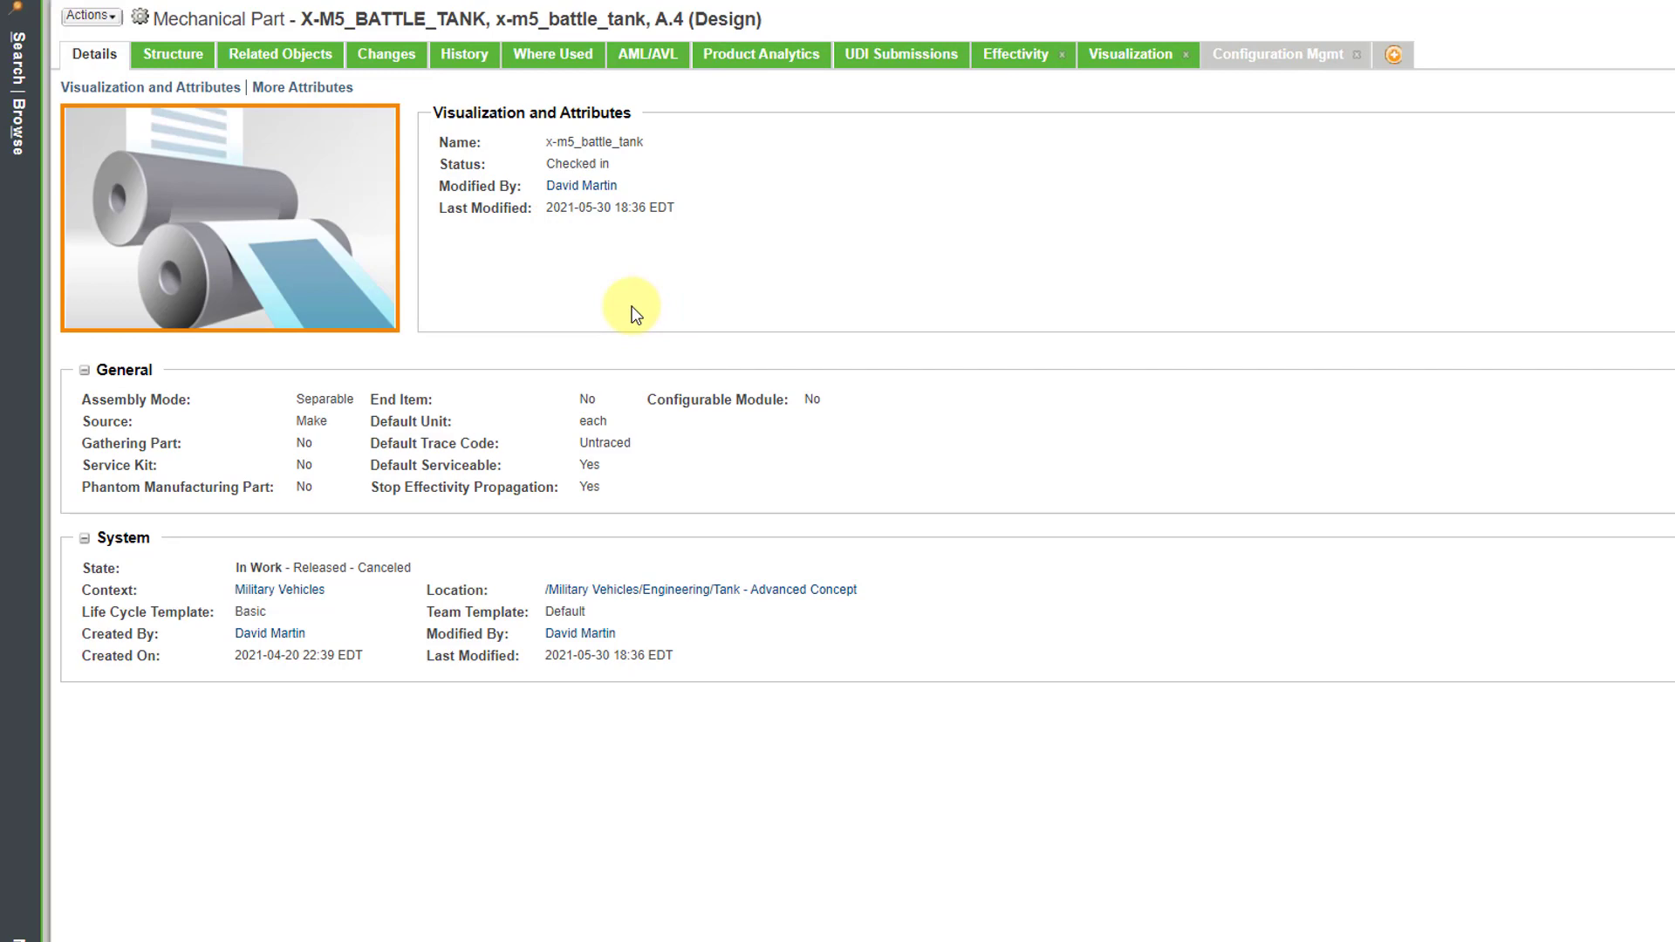
left_click(90, 15)
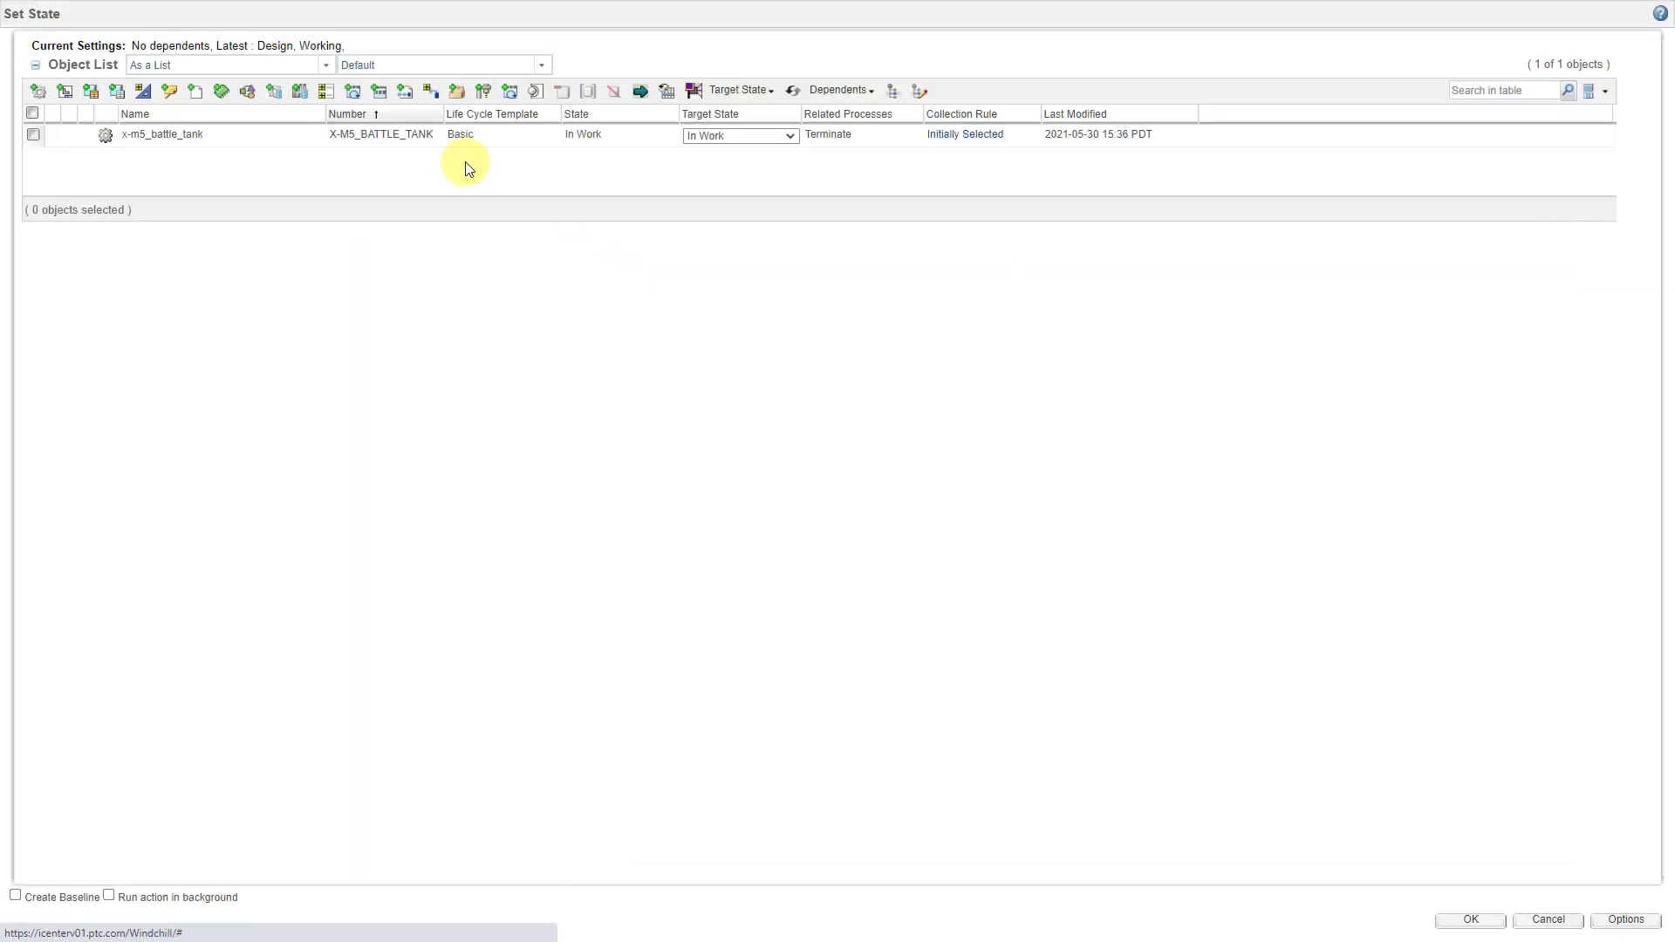
Collect the tank with all dependents and related CAD (222 objects) and target them to Released
left_click(32, 114)
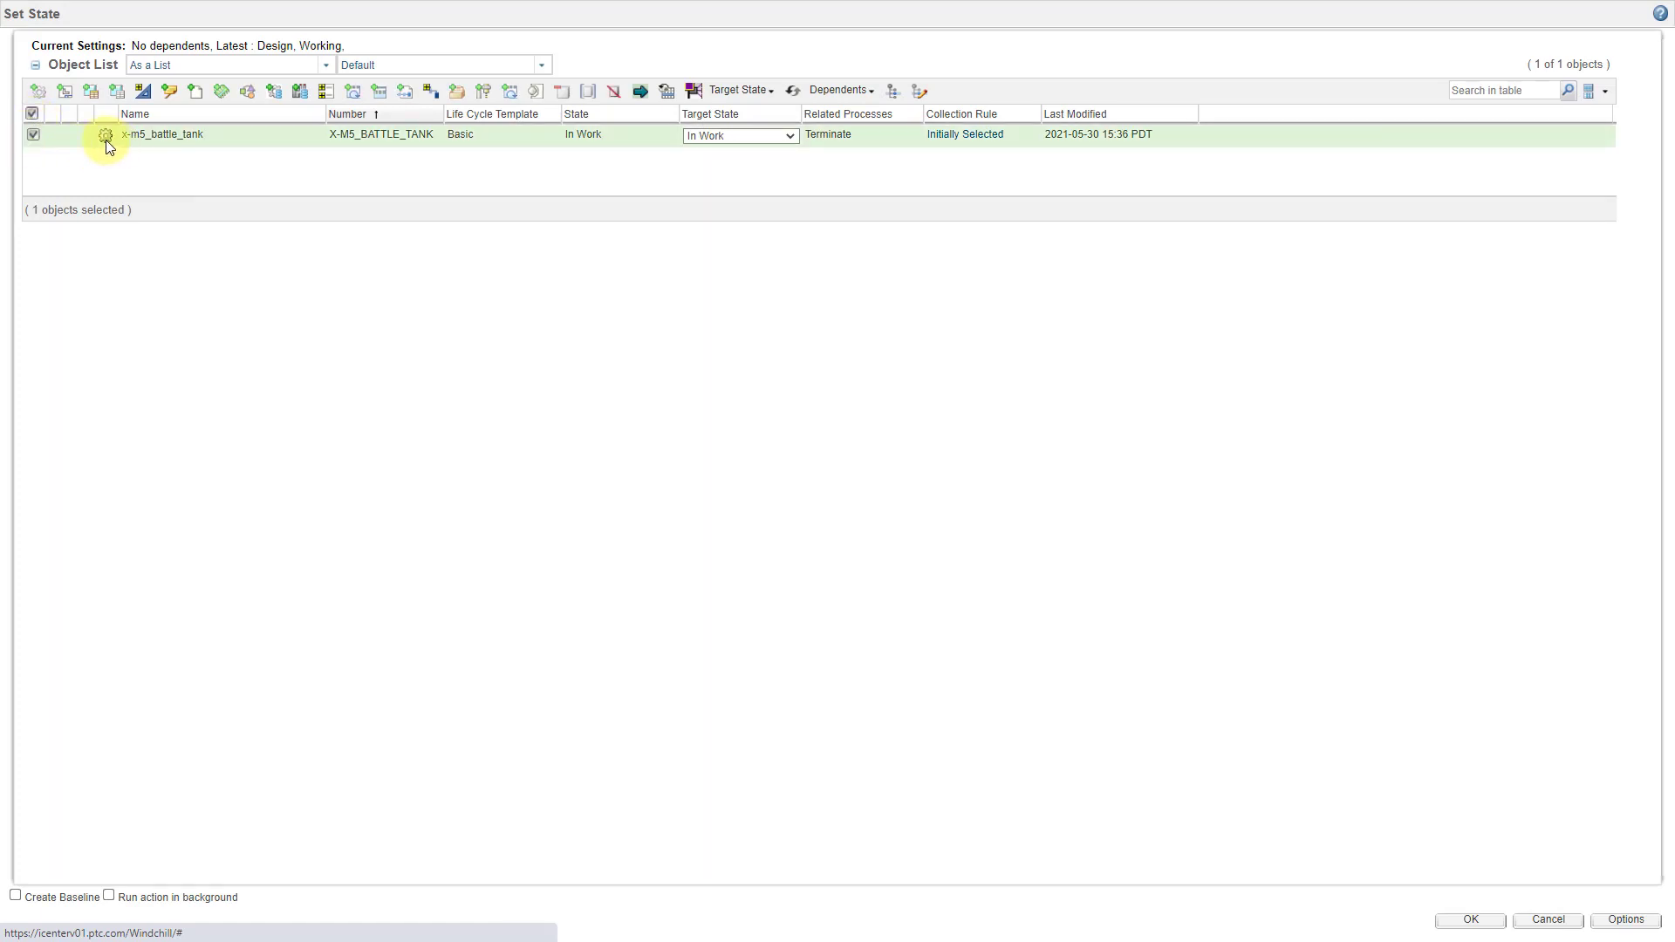
left_click(145, 92)
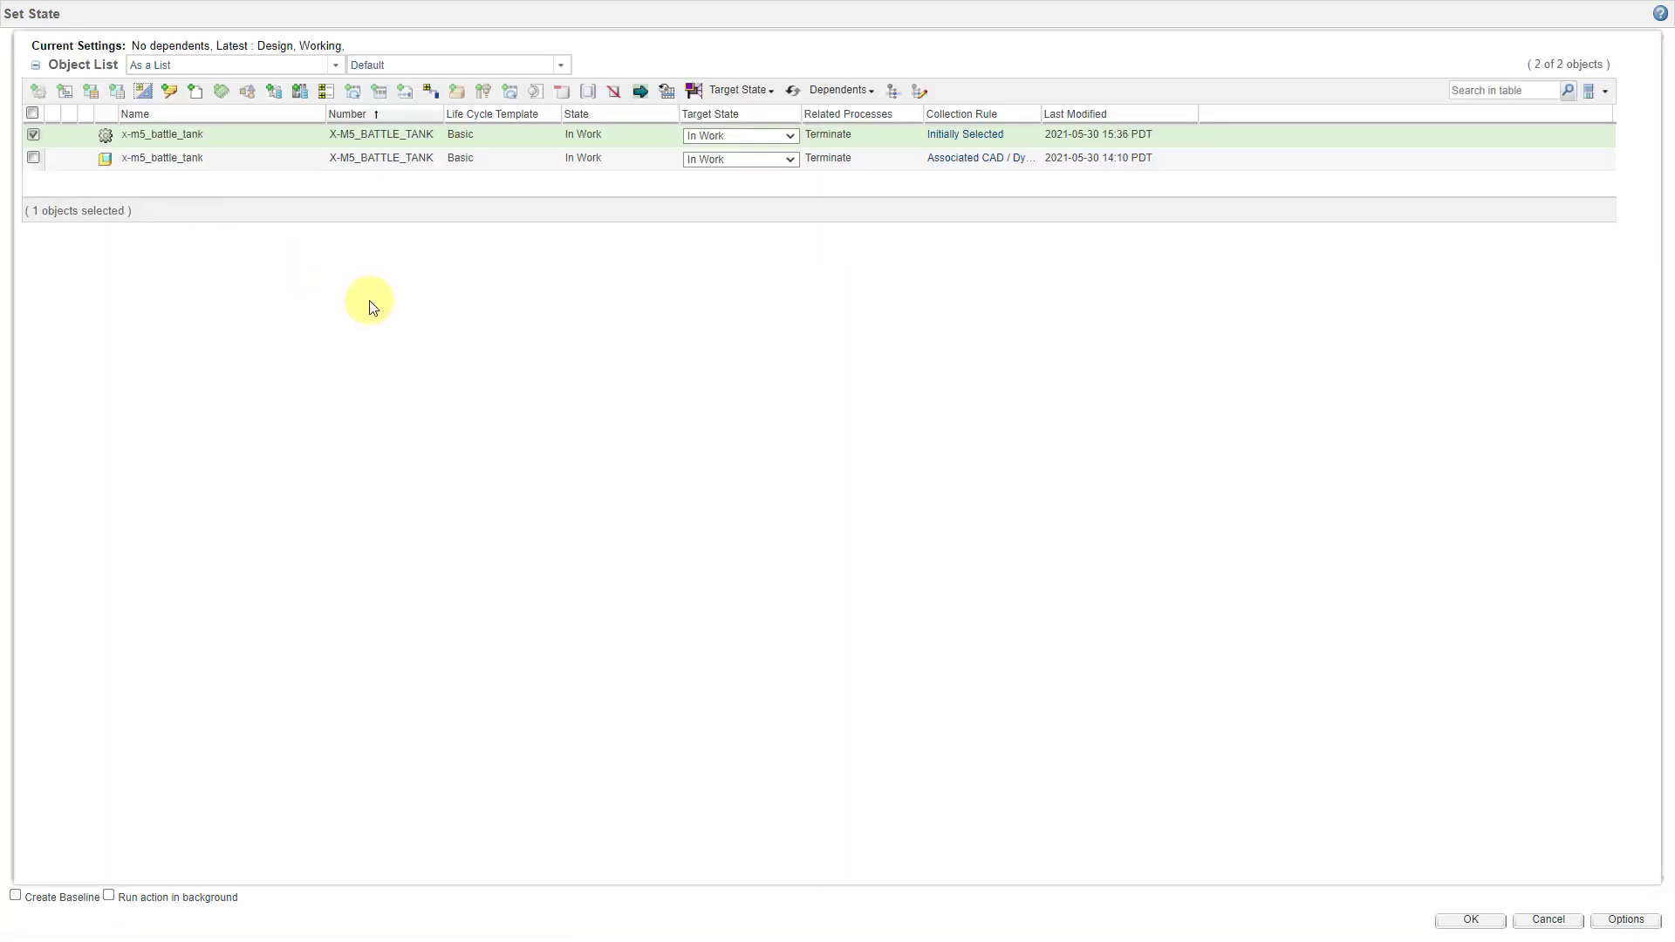
left_click(861, 92)
left_click(842, 113)
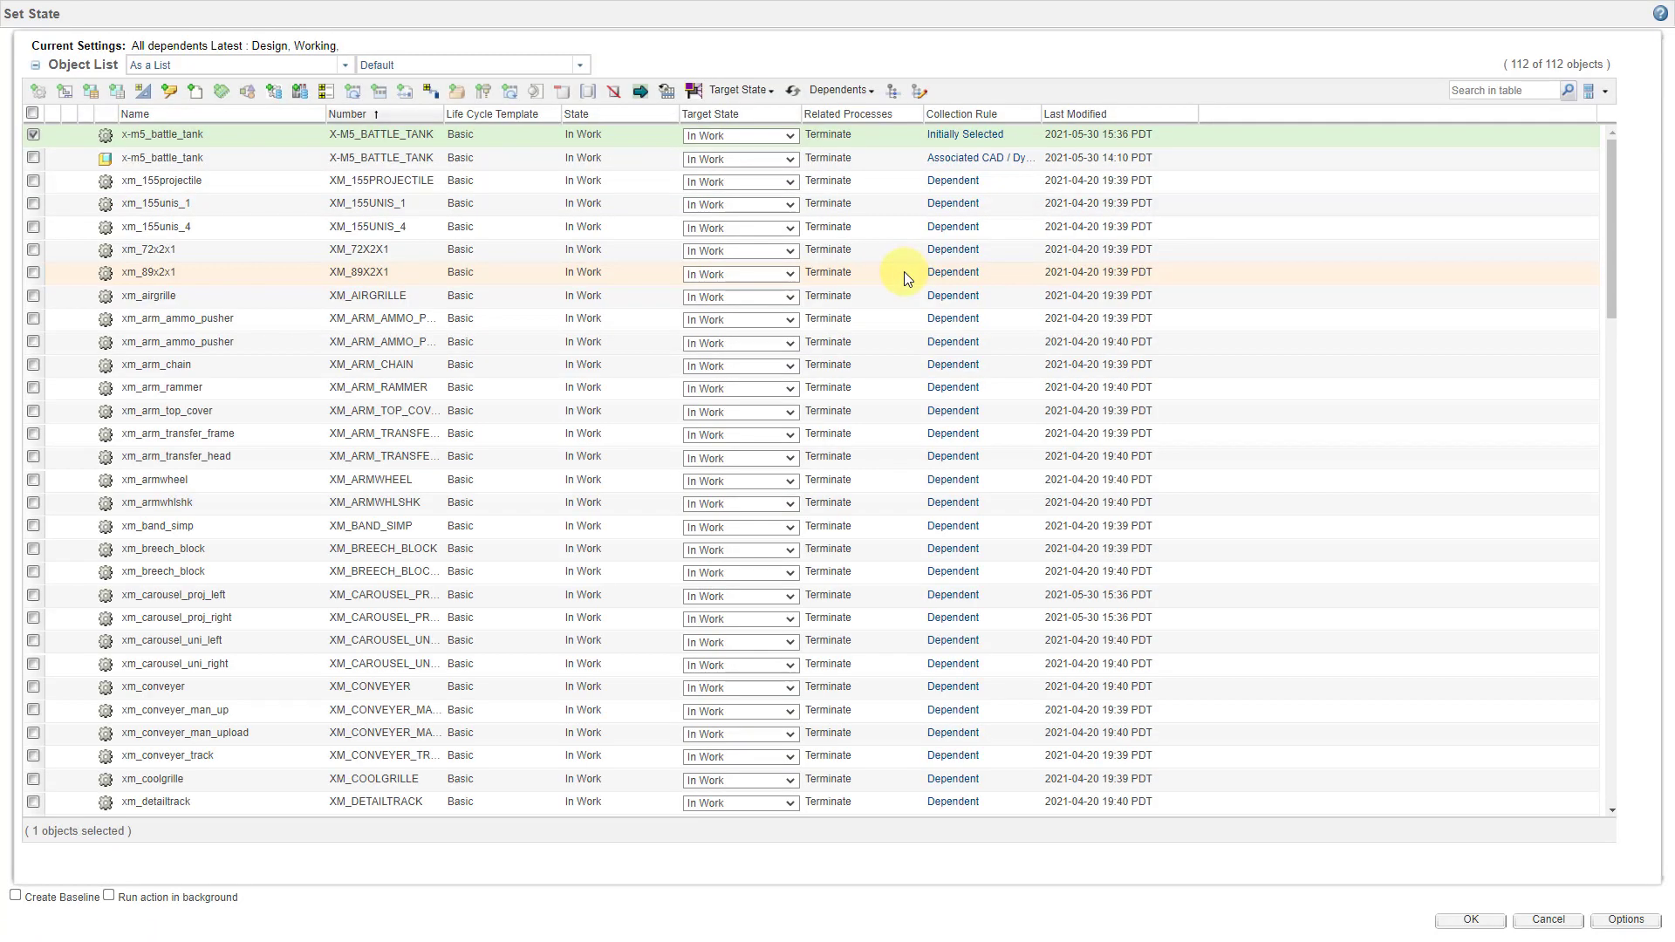
left_click(32, 113)
left_click(143, 92)
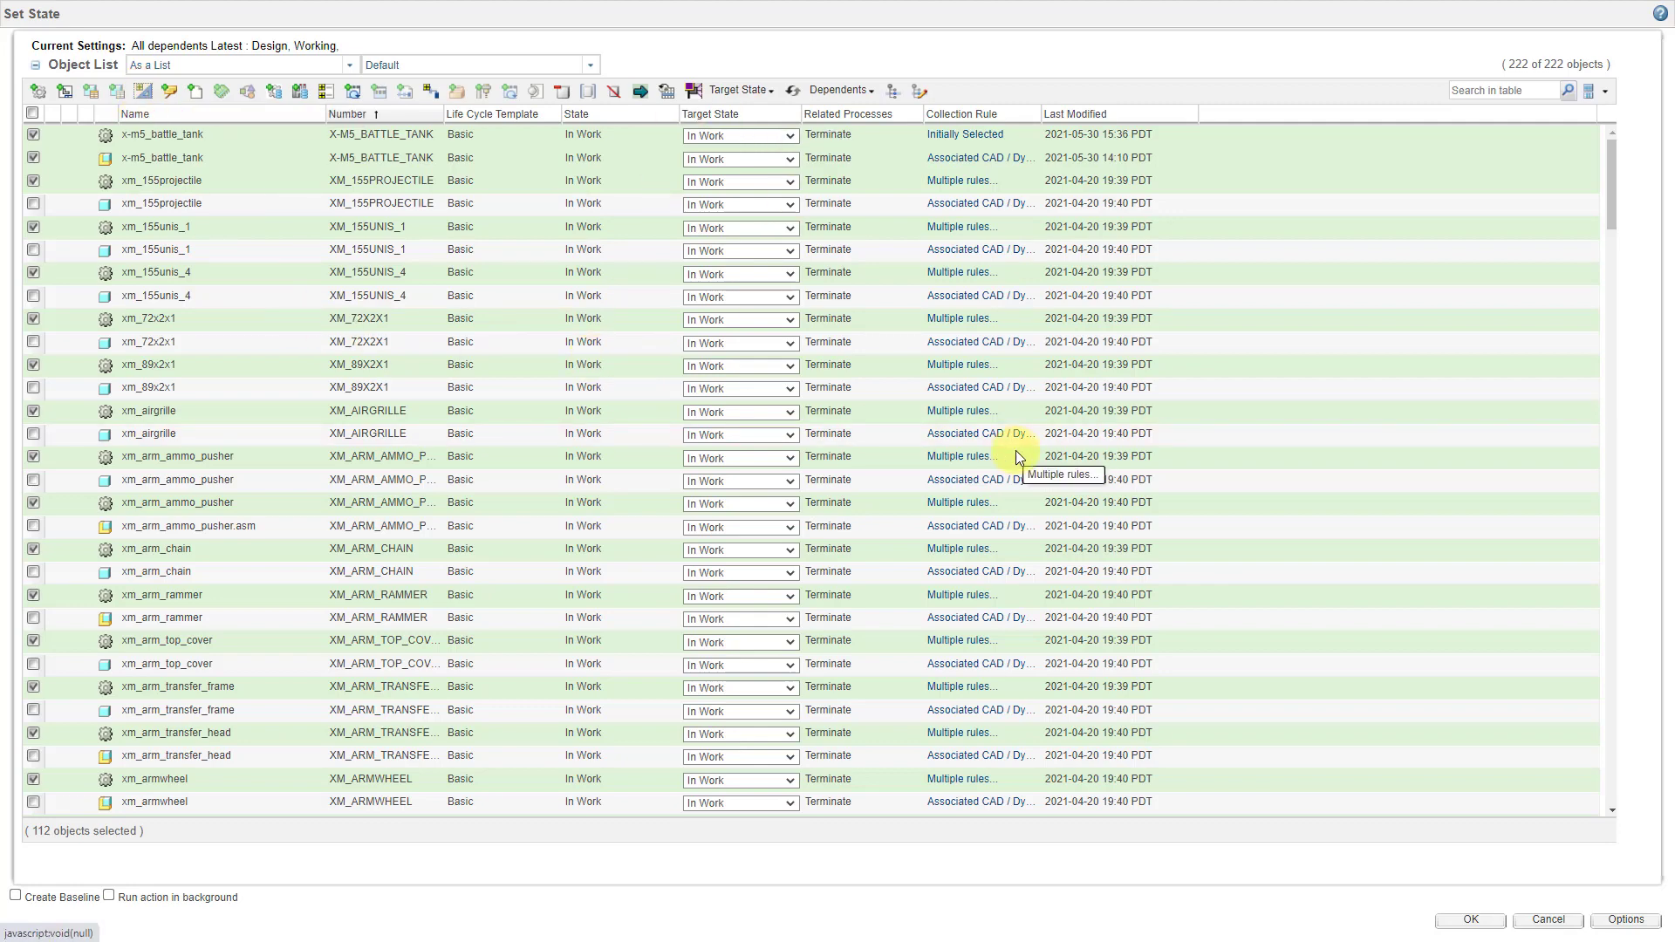
left_click(31, 111)
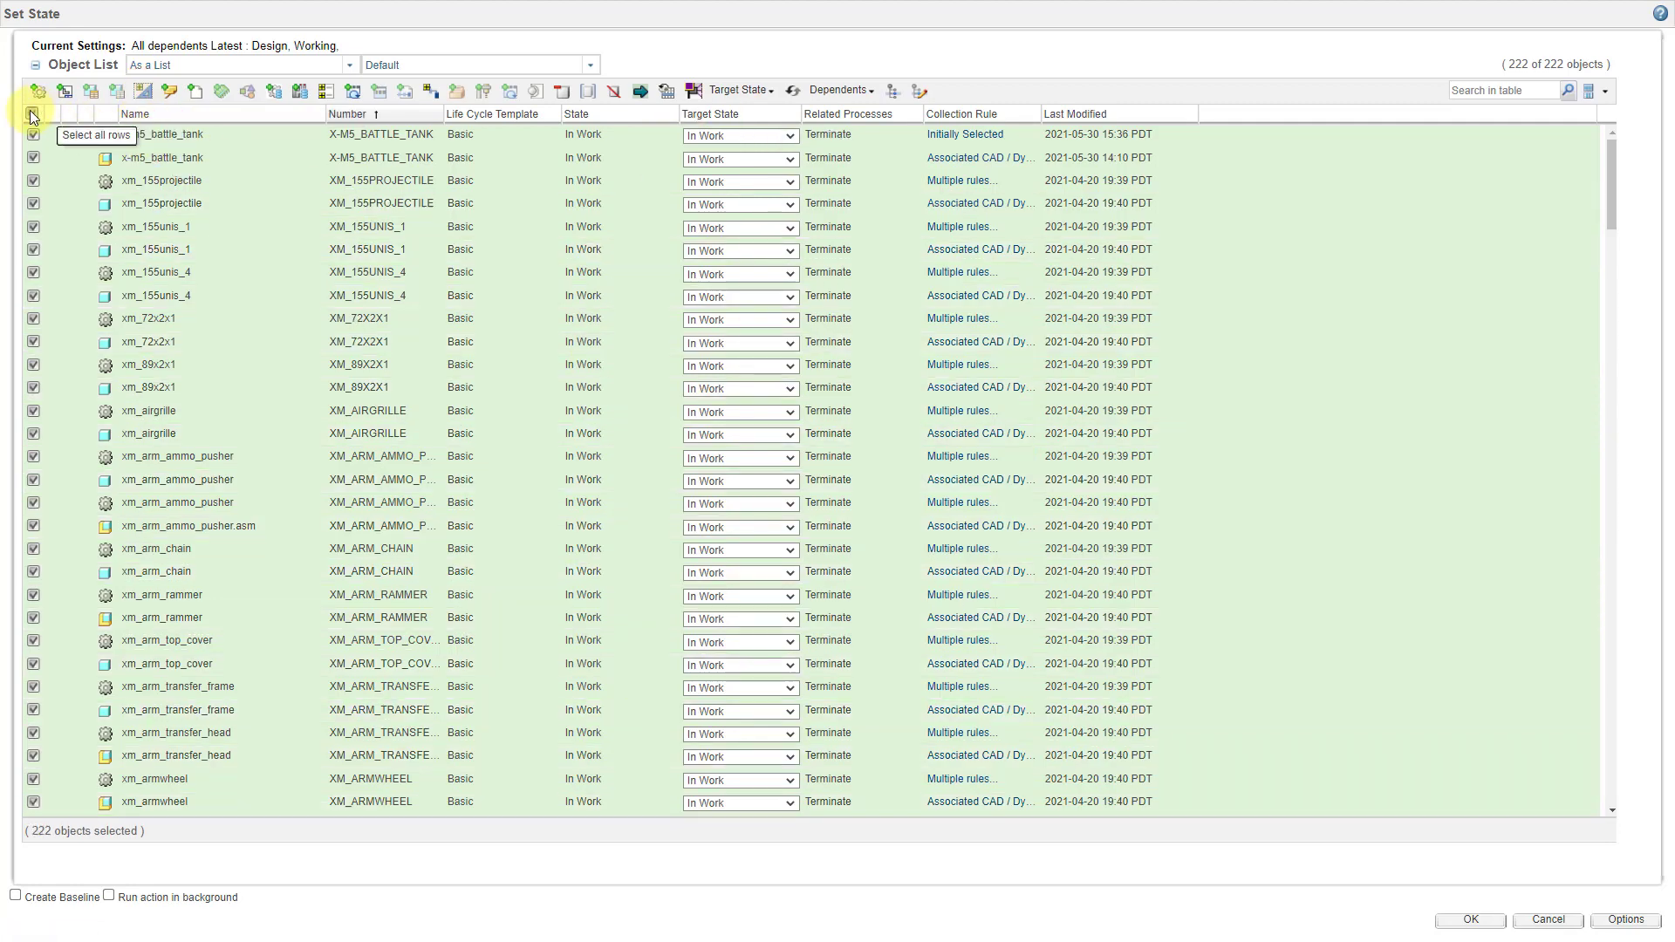
left_click(748, 91)
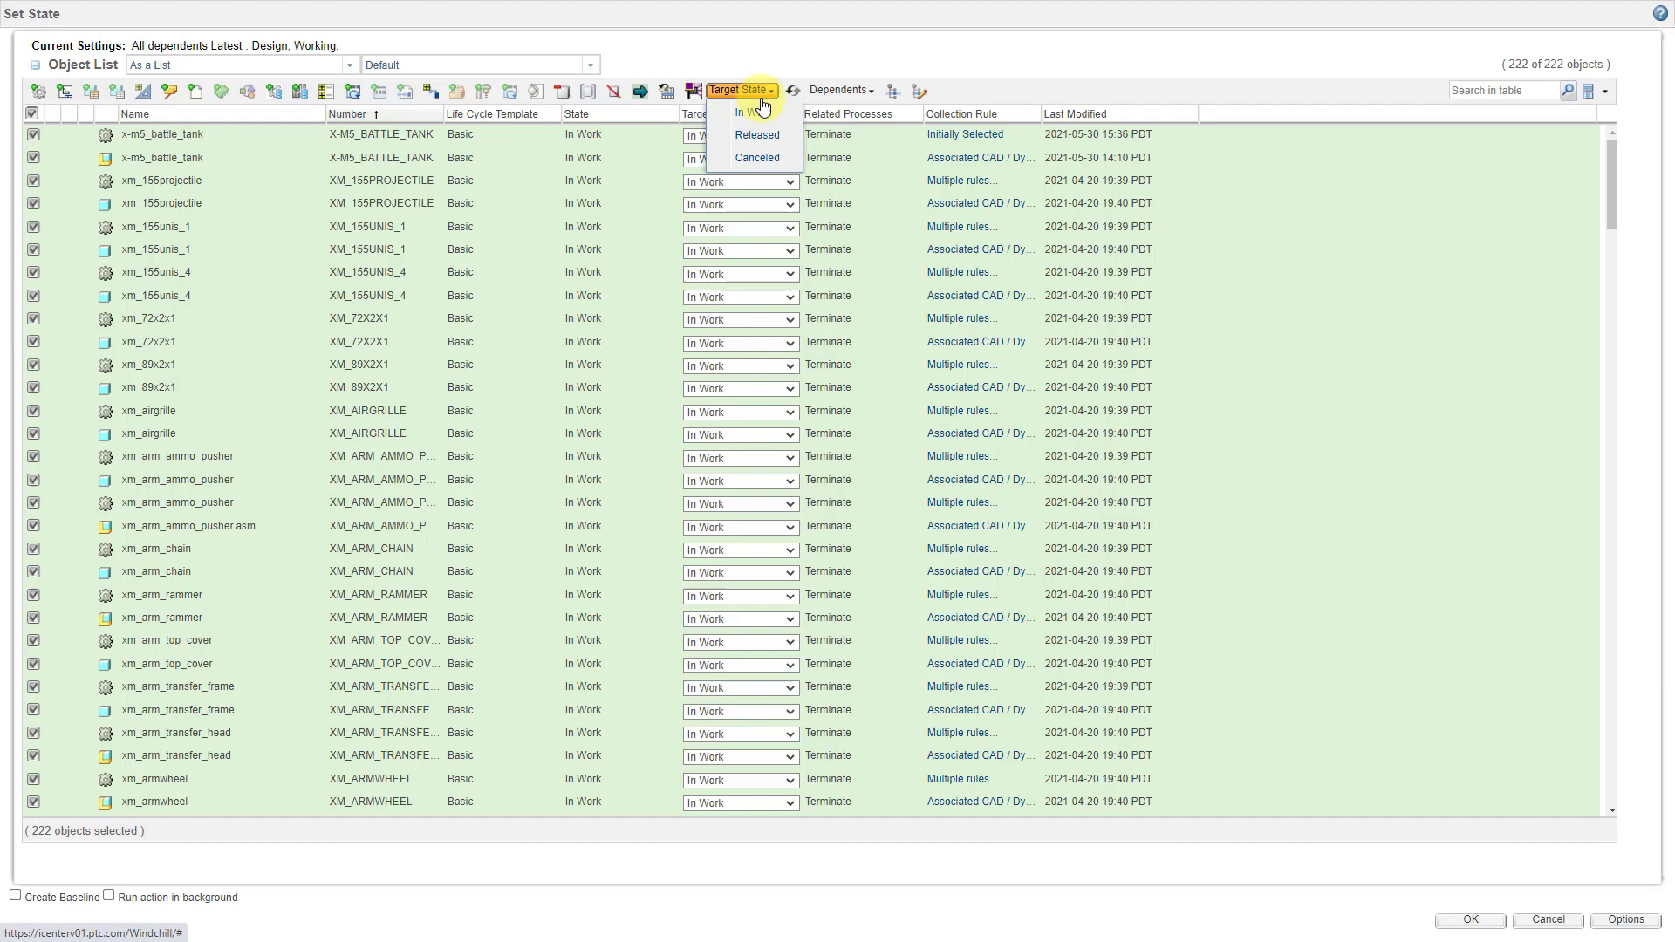
left_click(757, 136)
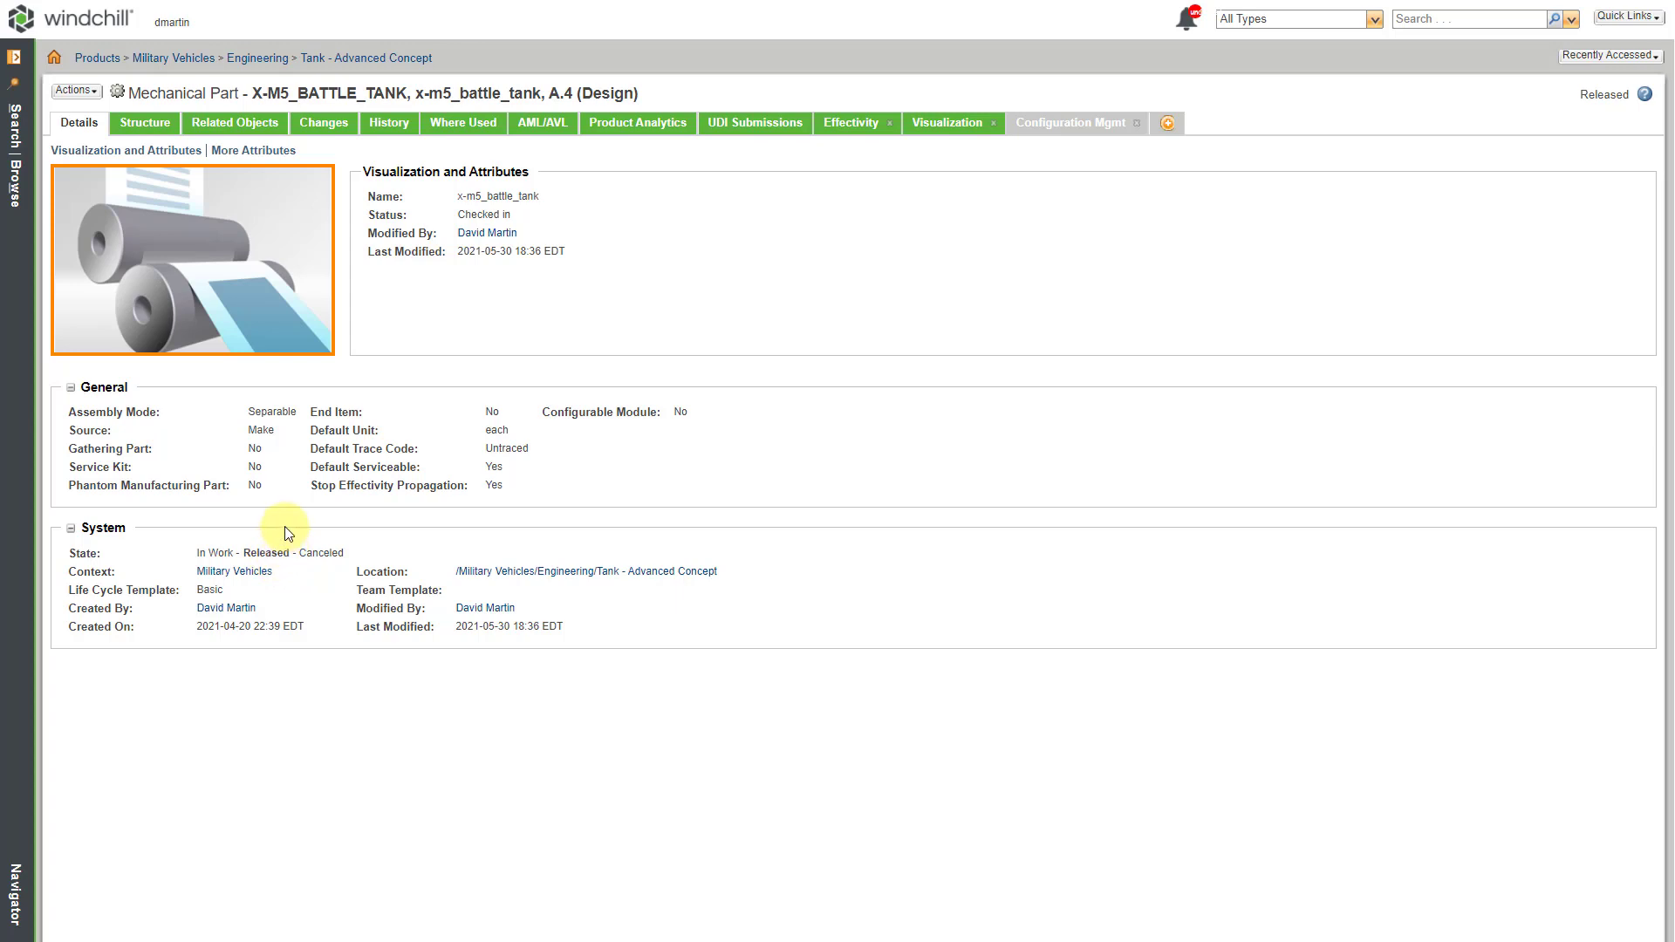
Create part configuration 'Released A Prototype Series 1' from the tank with Basic population
left_click(79, 91)
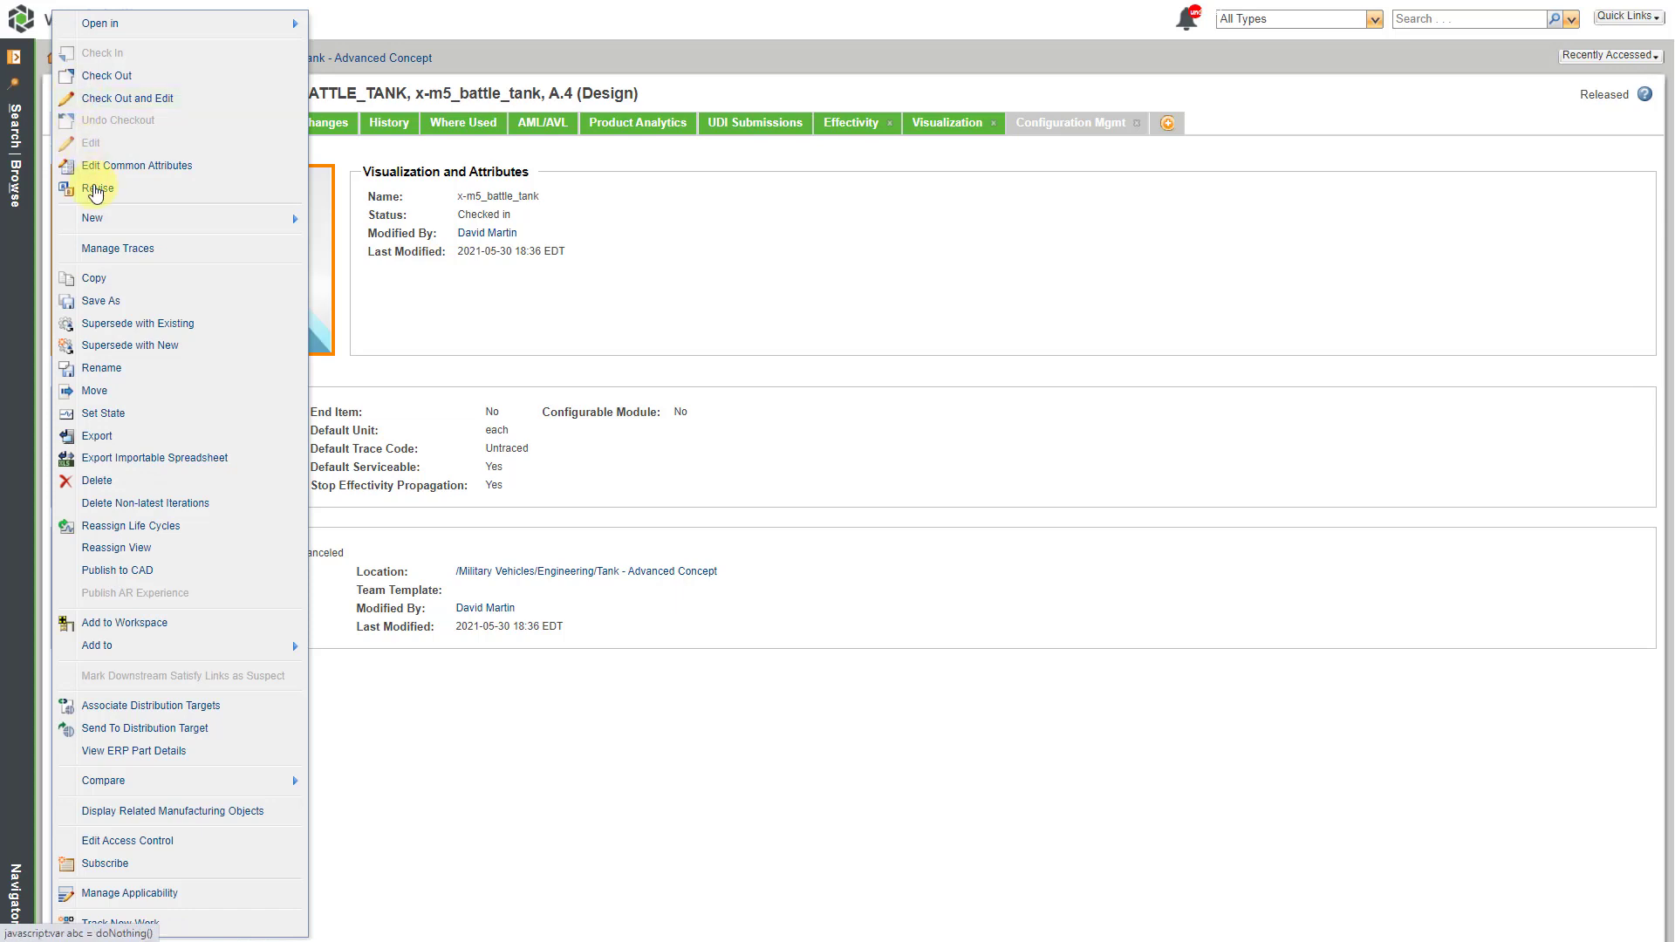
mouse_move(96, 225)
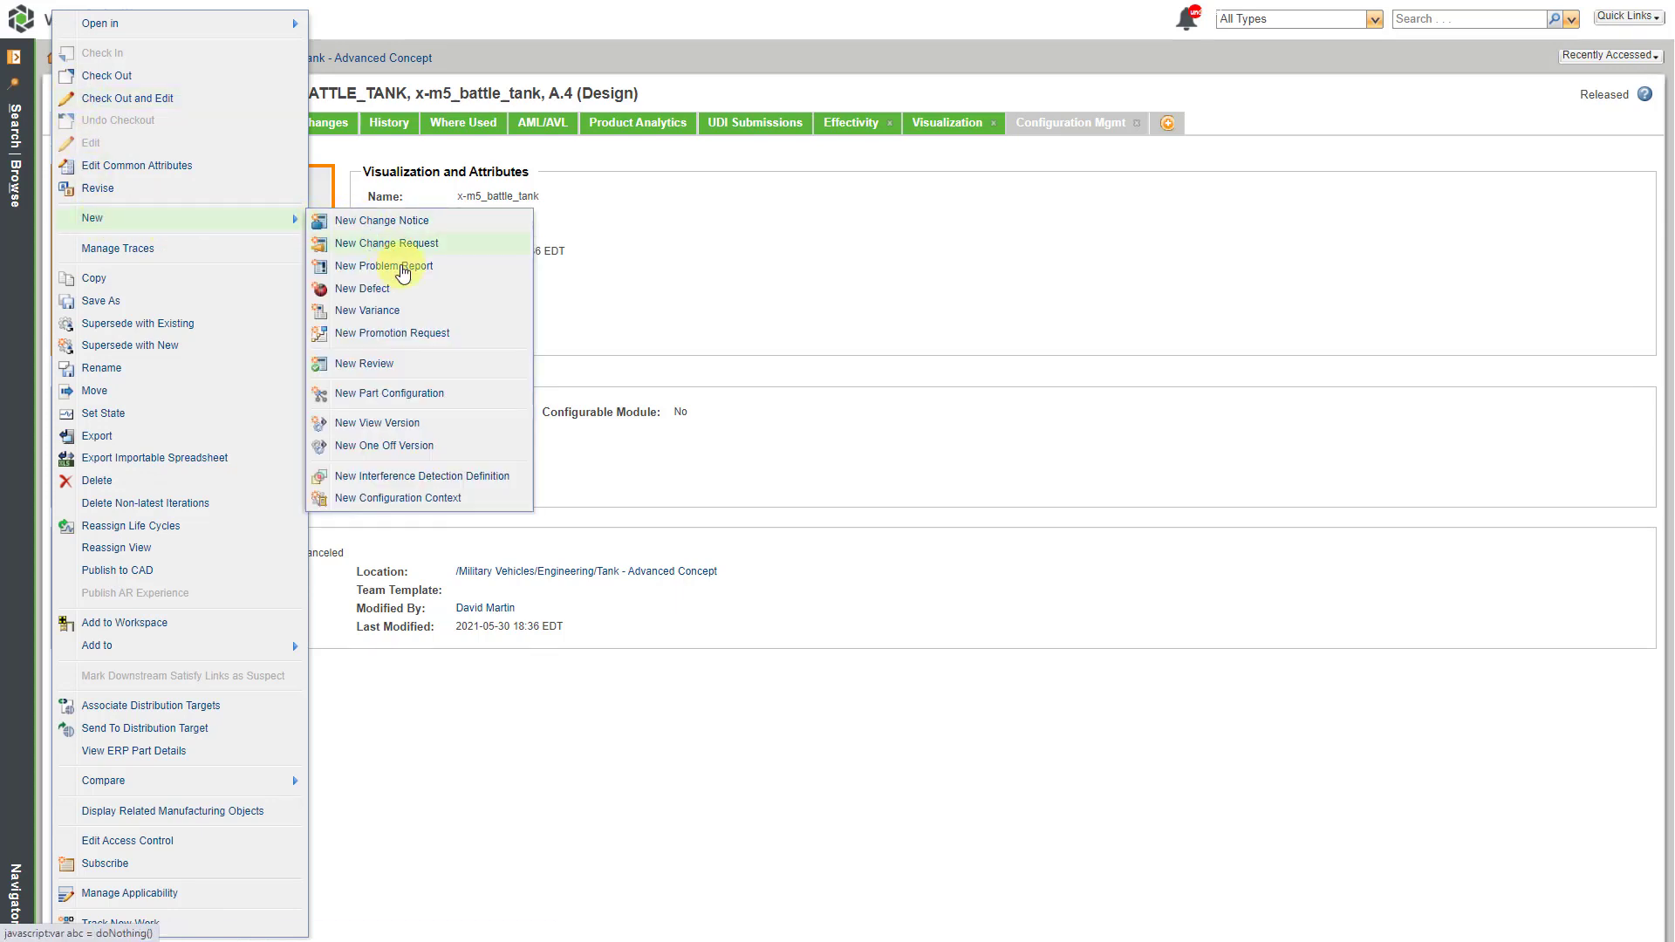
left_click(441, 397)
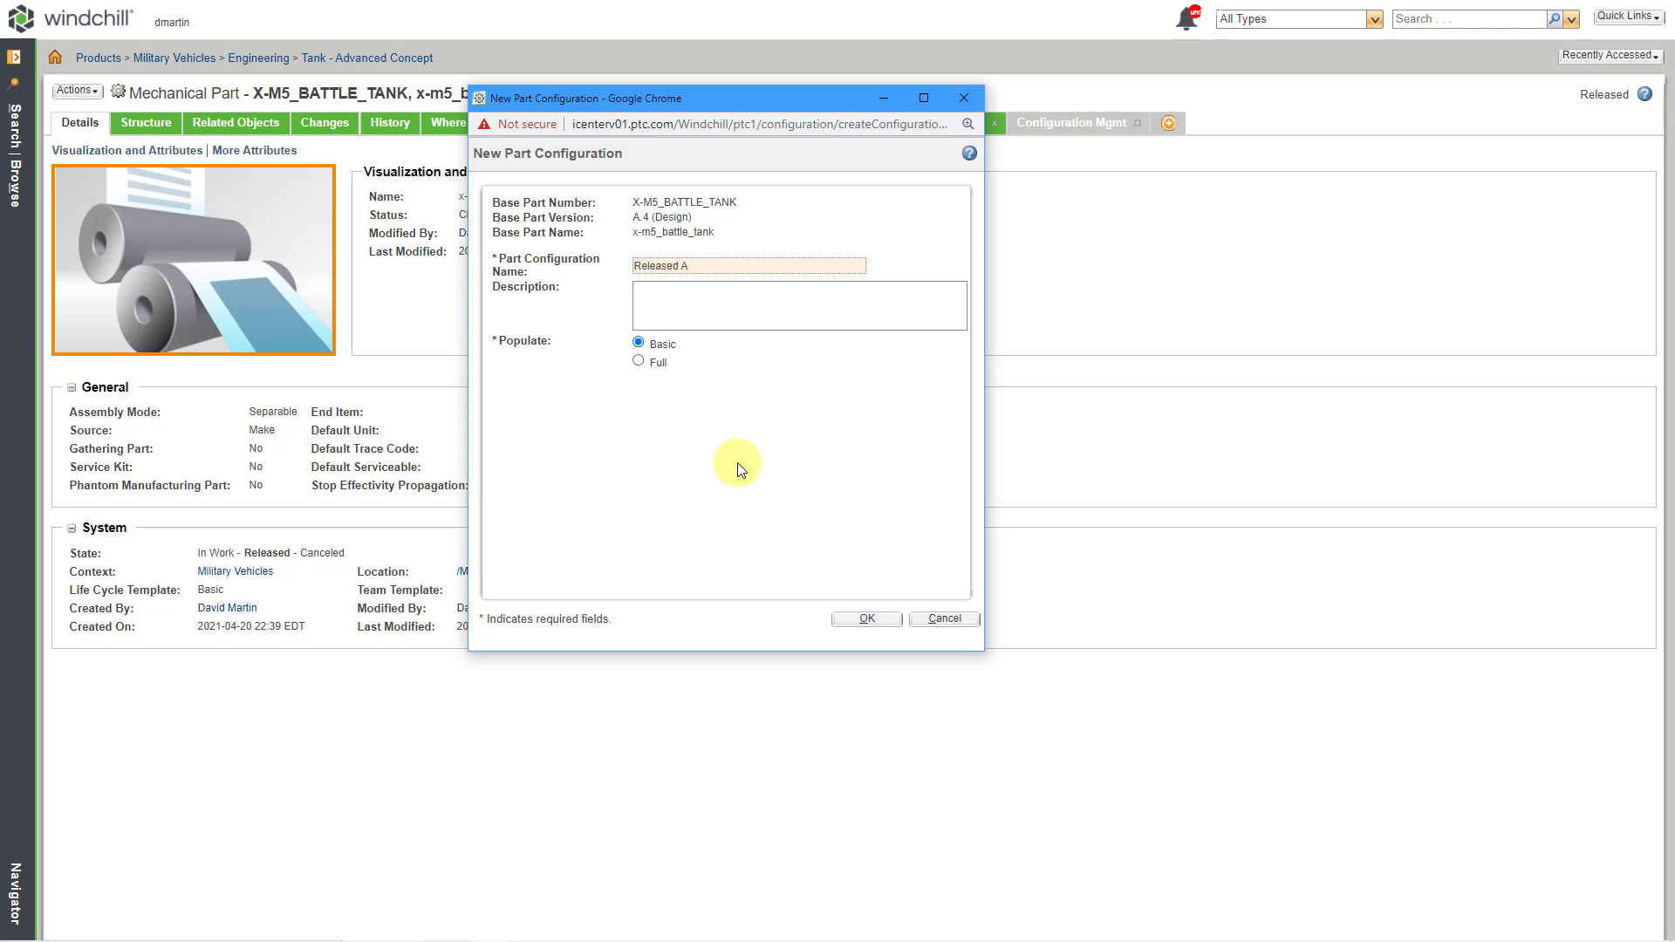
type("Prototype Series 1")
left_click(866, 620)
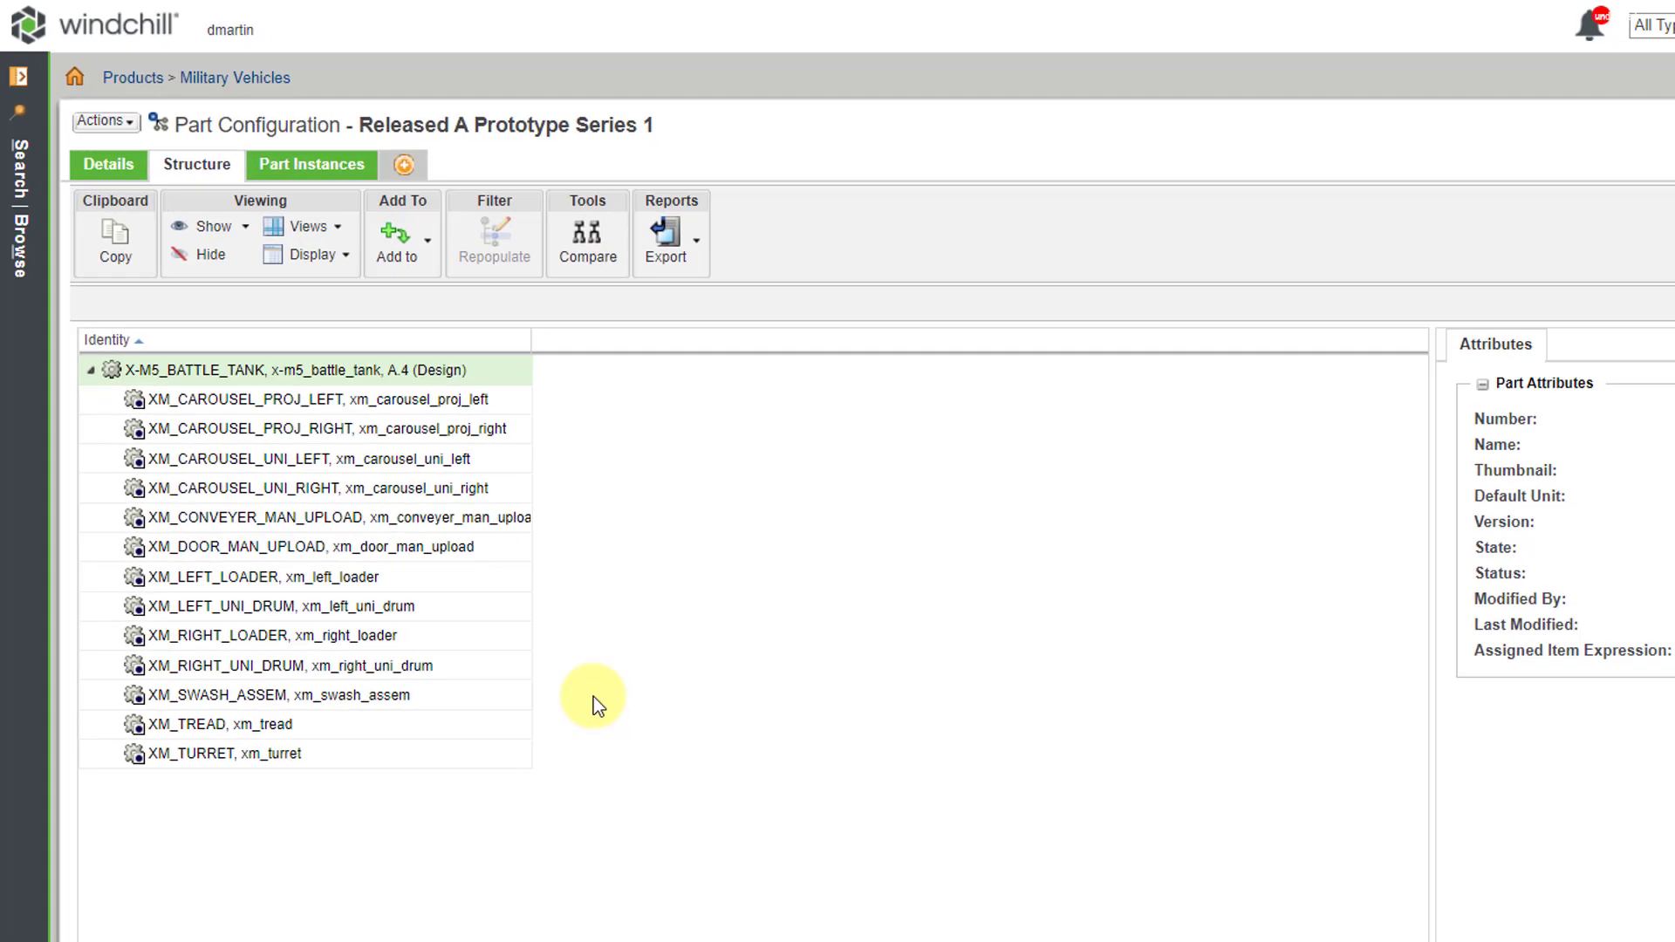
Return to X-M5_BATTLE_TANK via Recently Accessed and view its Configuration Mgmt tab
left_click(1630, 56)
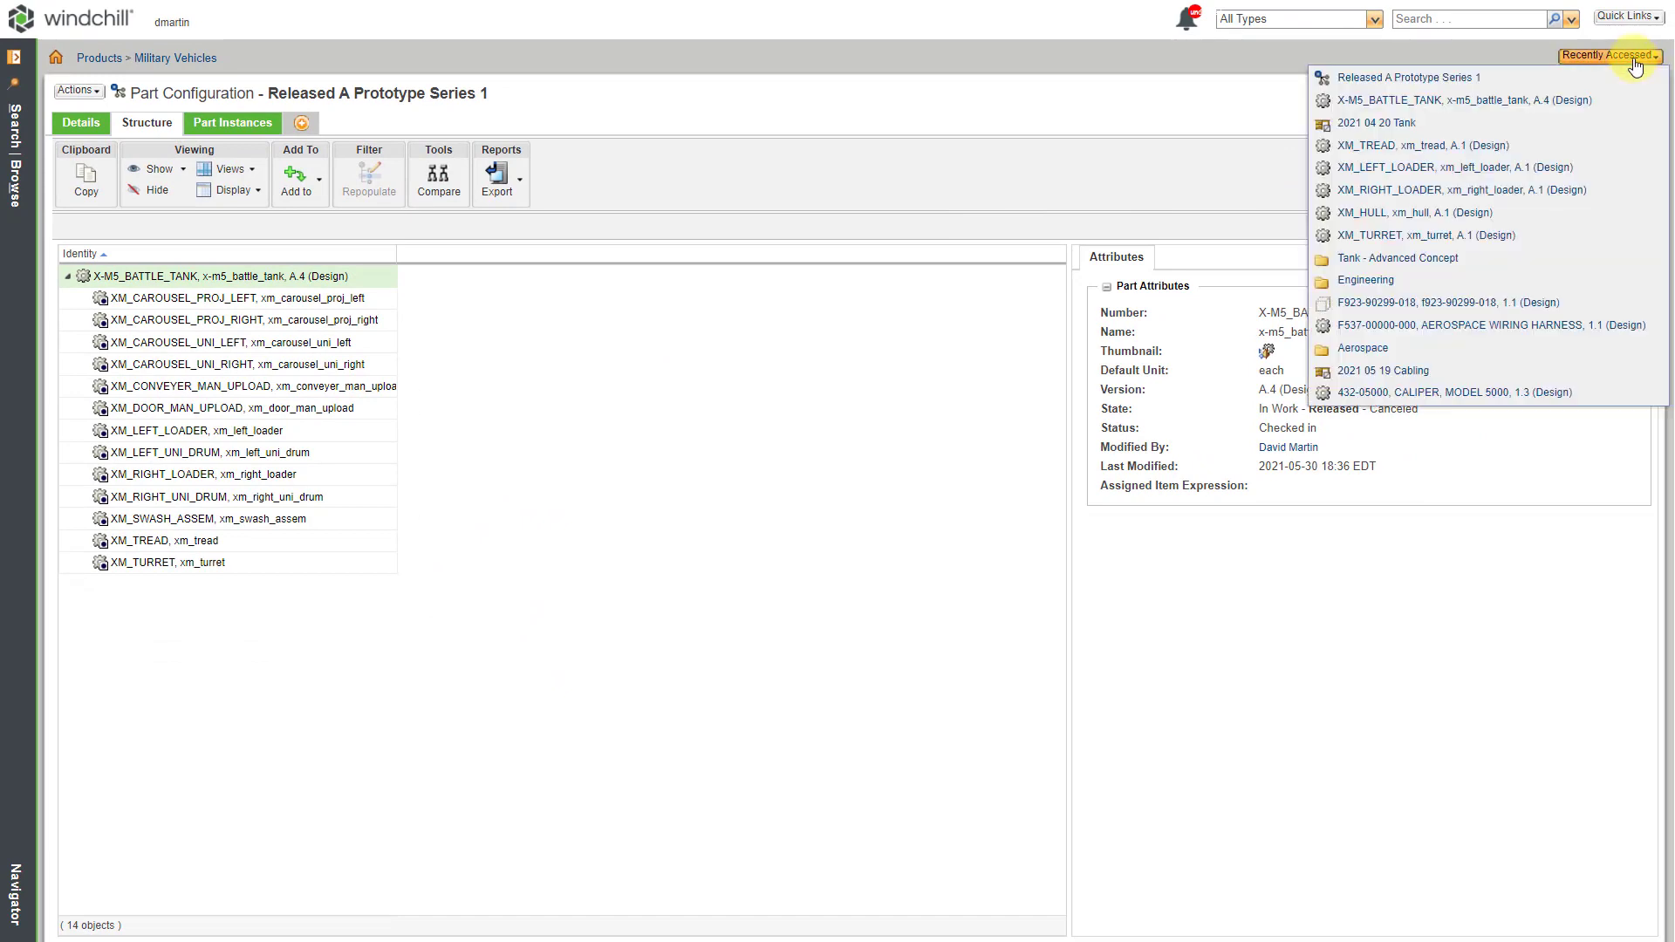
left_click(1526, 100)
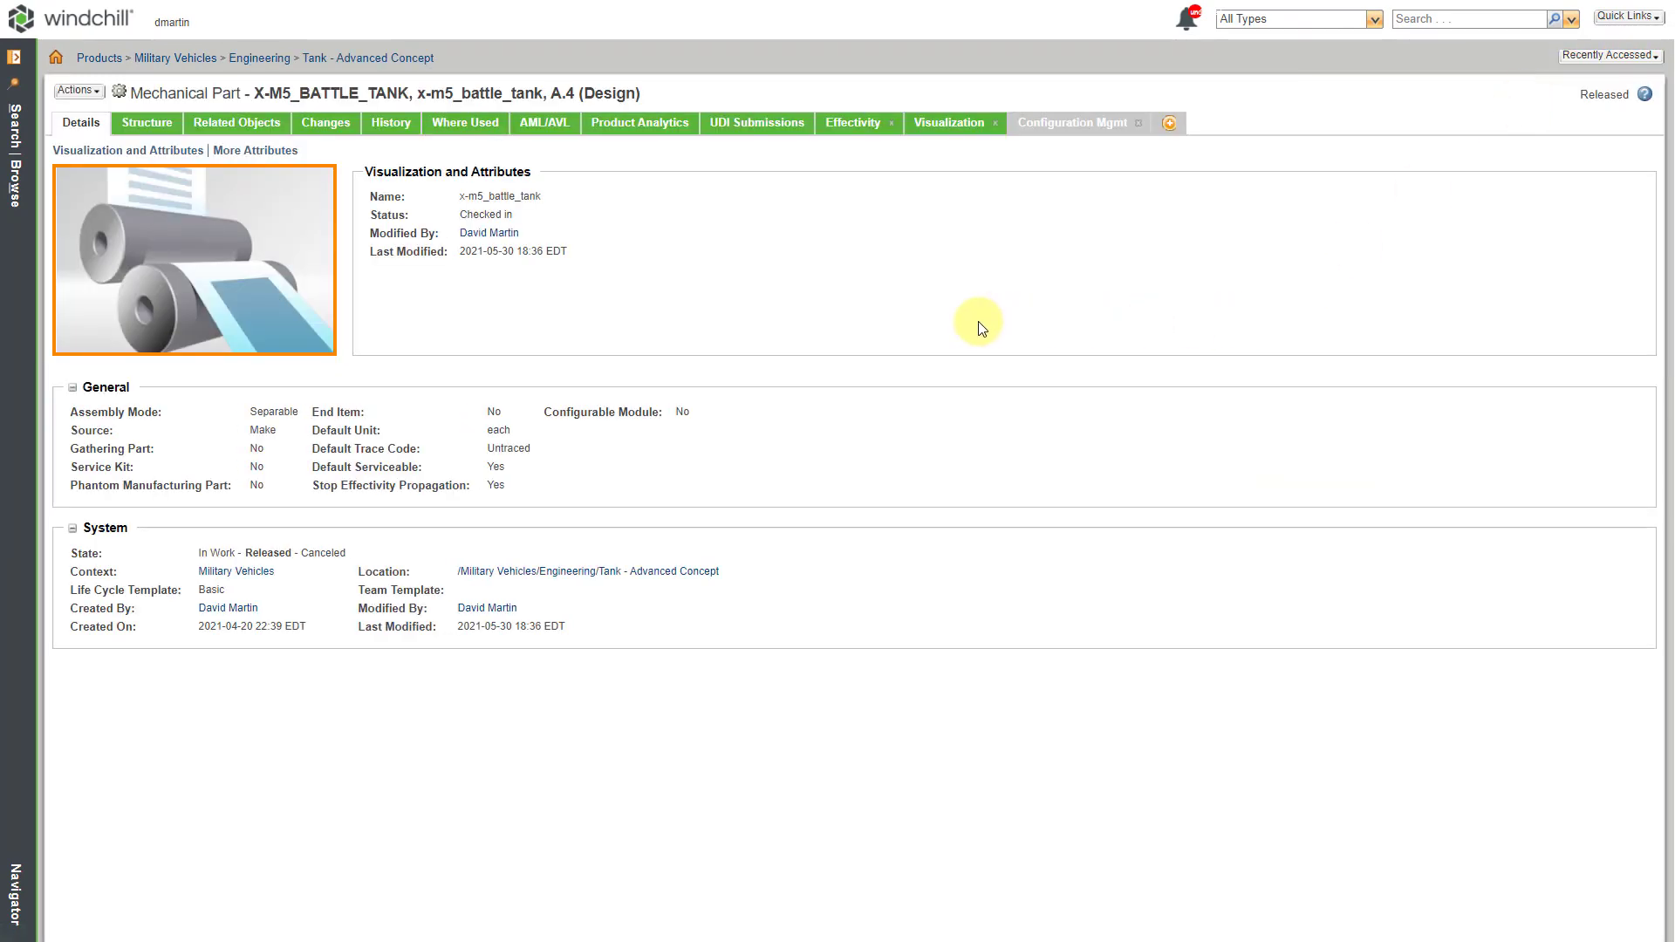
left_click(1086, 129)
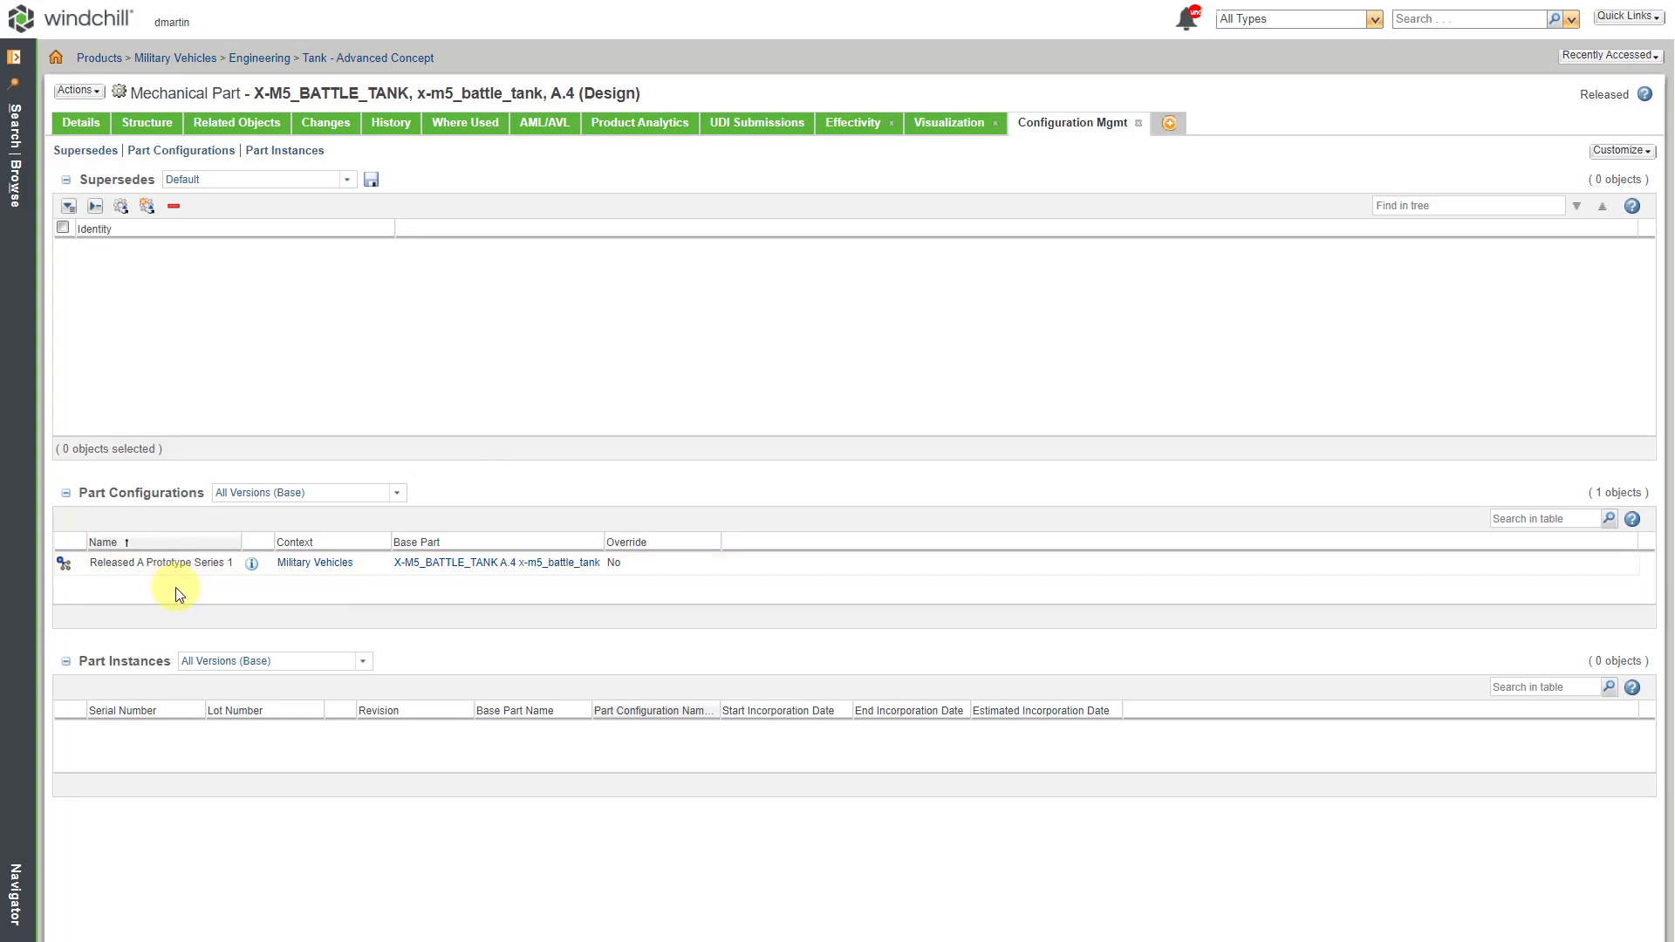
Start a new part configuration named 'Released A Prototype Series 2' with Full population
left_click(78, 91)
mouse_move(100, 218)
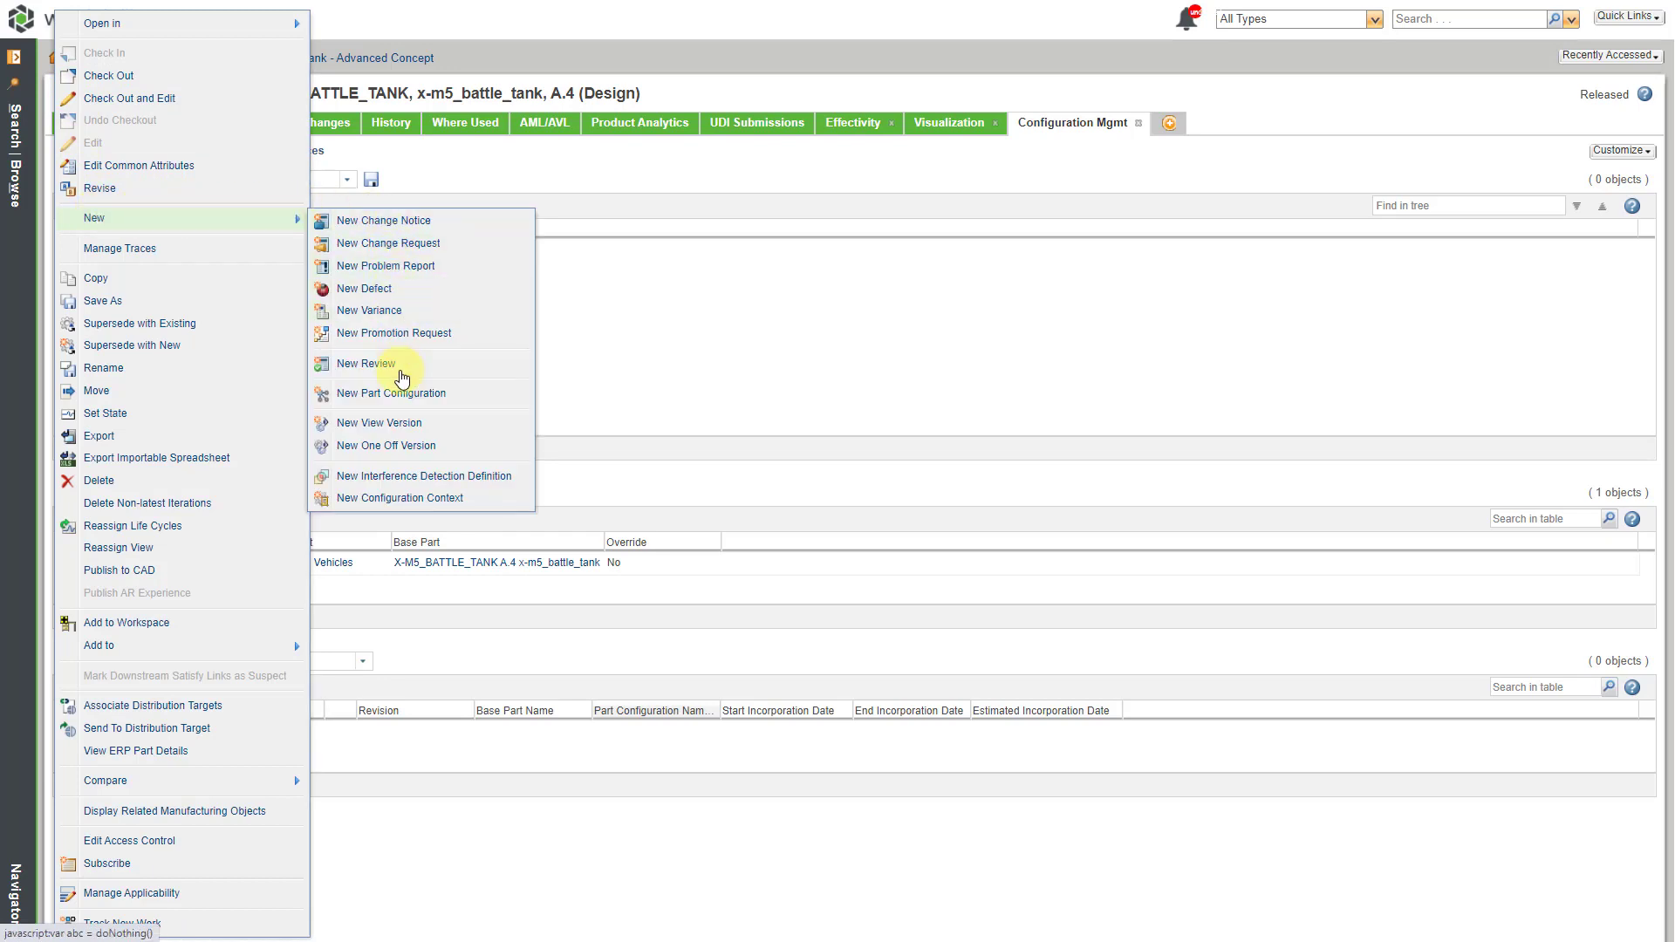
left_click(400, 397)
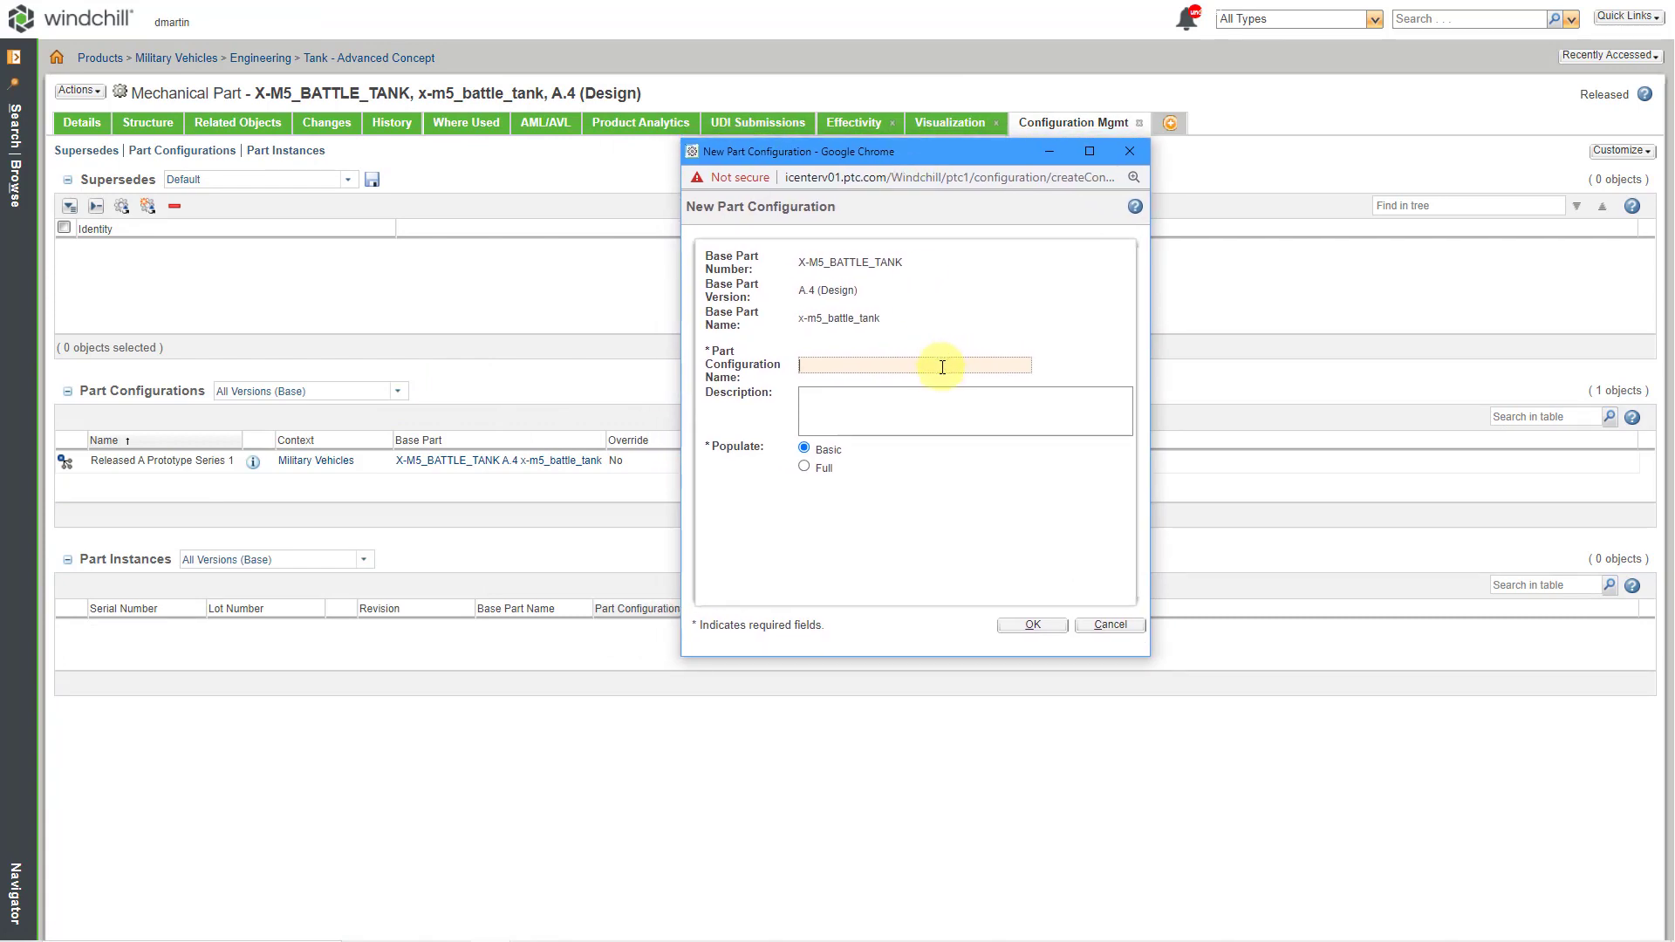
type("Released A Prototype Series 2")
left_click(804, 468)
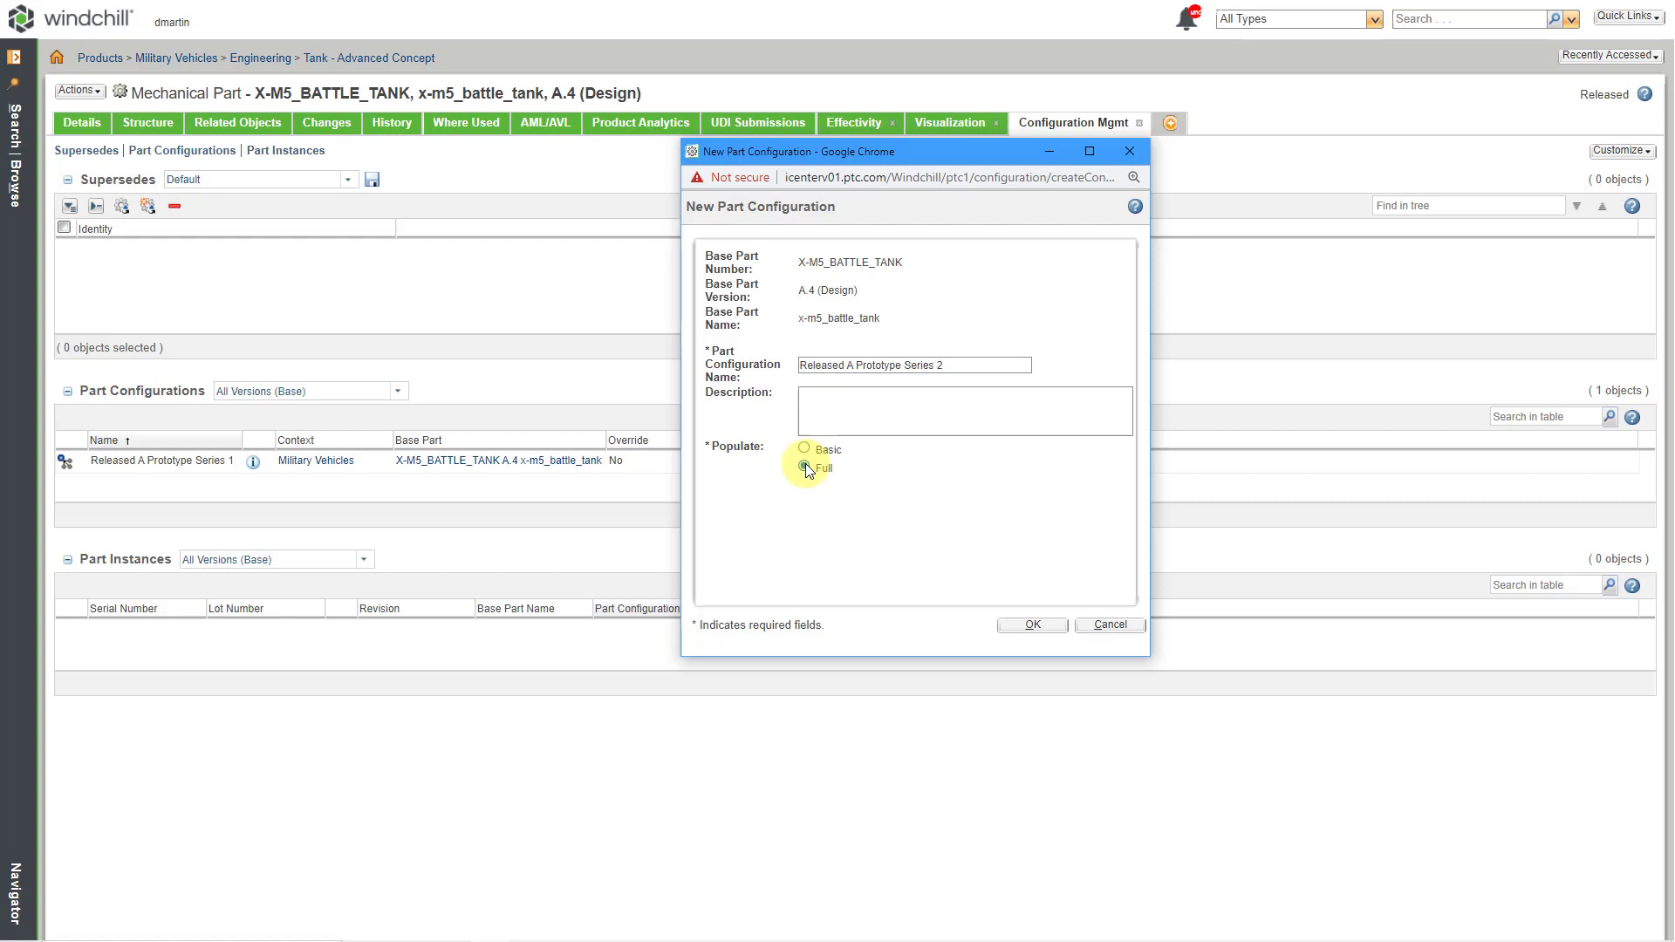
Create the Series 2 configuration and expand XM_CONVEYER and XM_EXTRANEOUS to review its 32 objects
left_click(1030, 626)
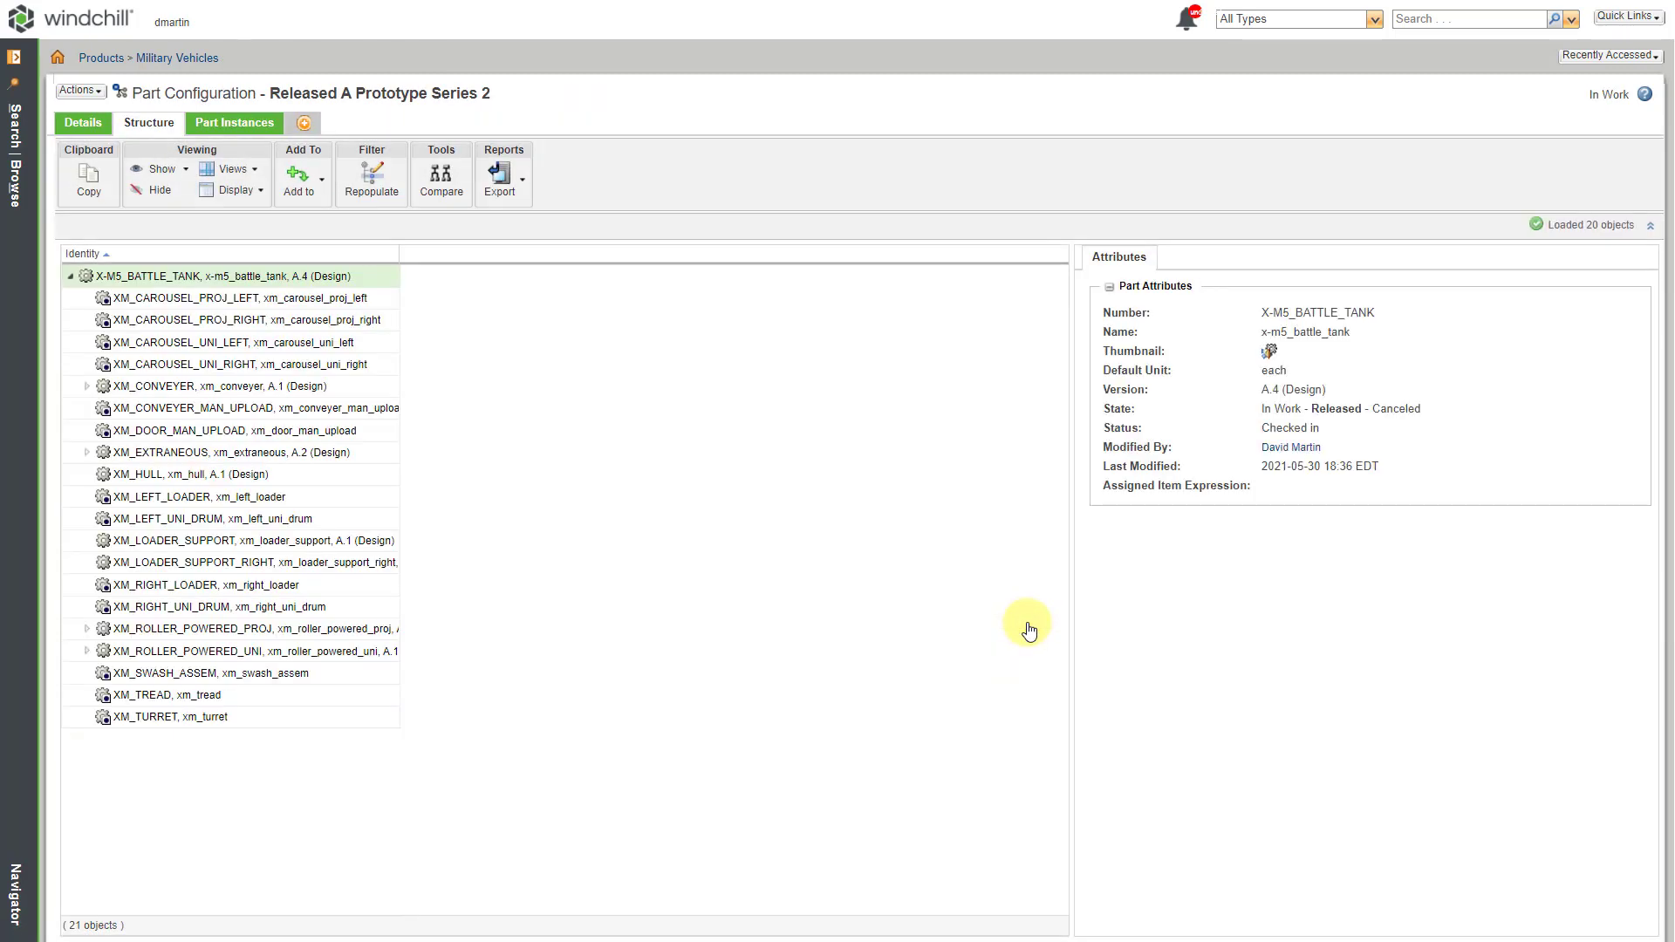
left_click(102, 375)
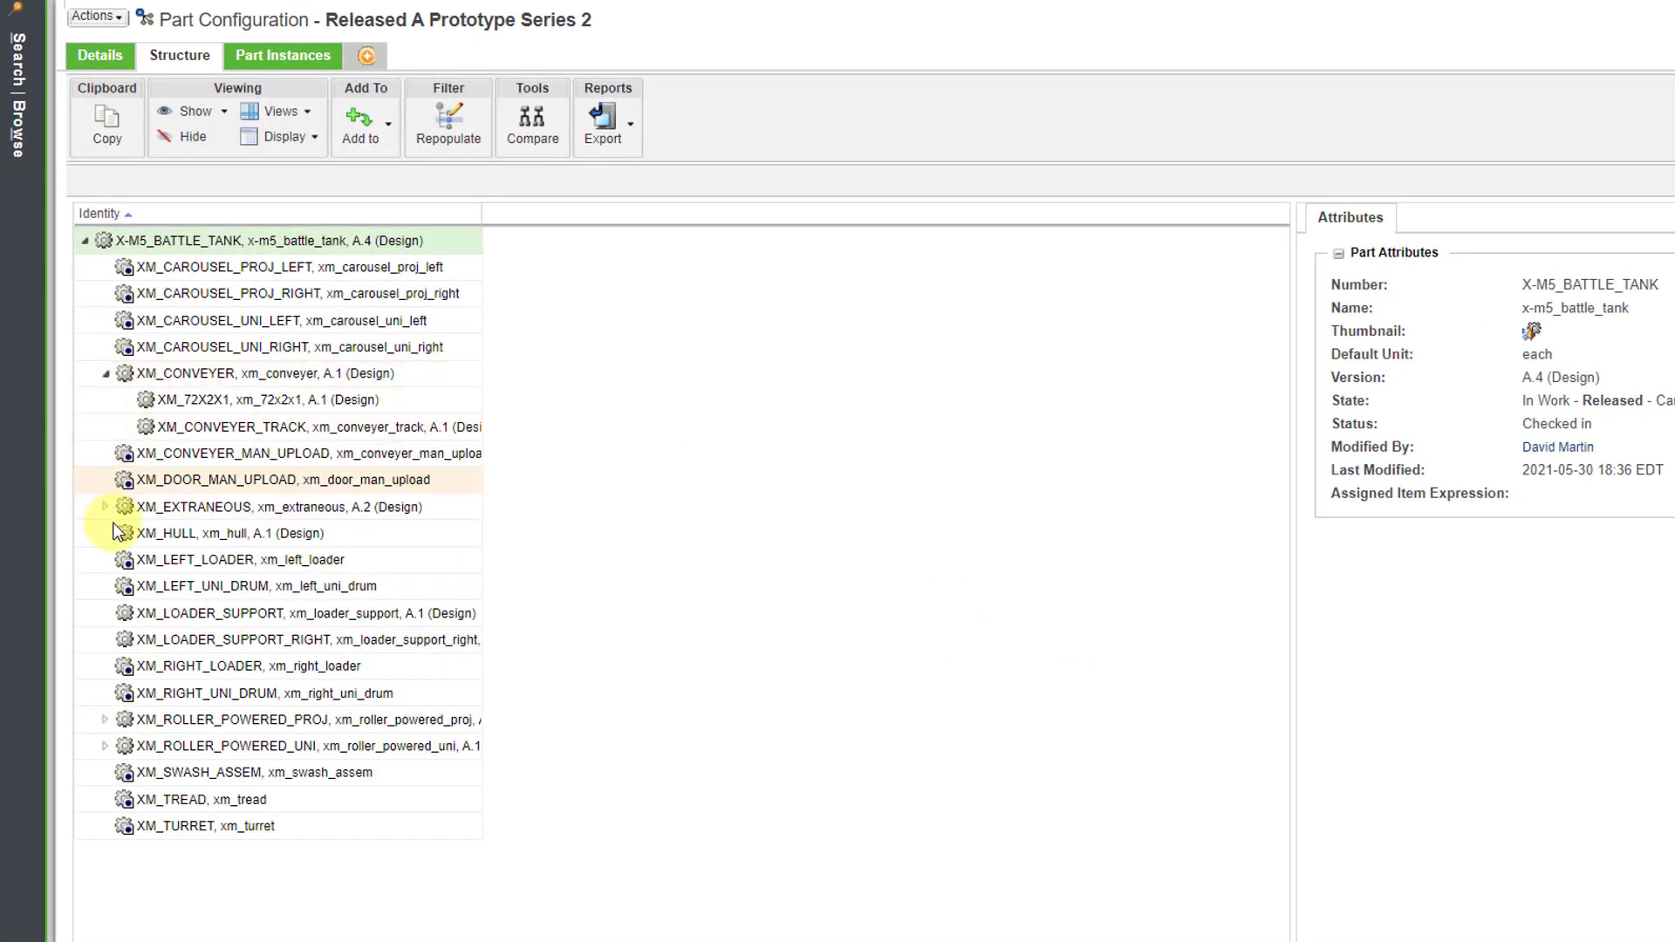
left_click(105, 507)
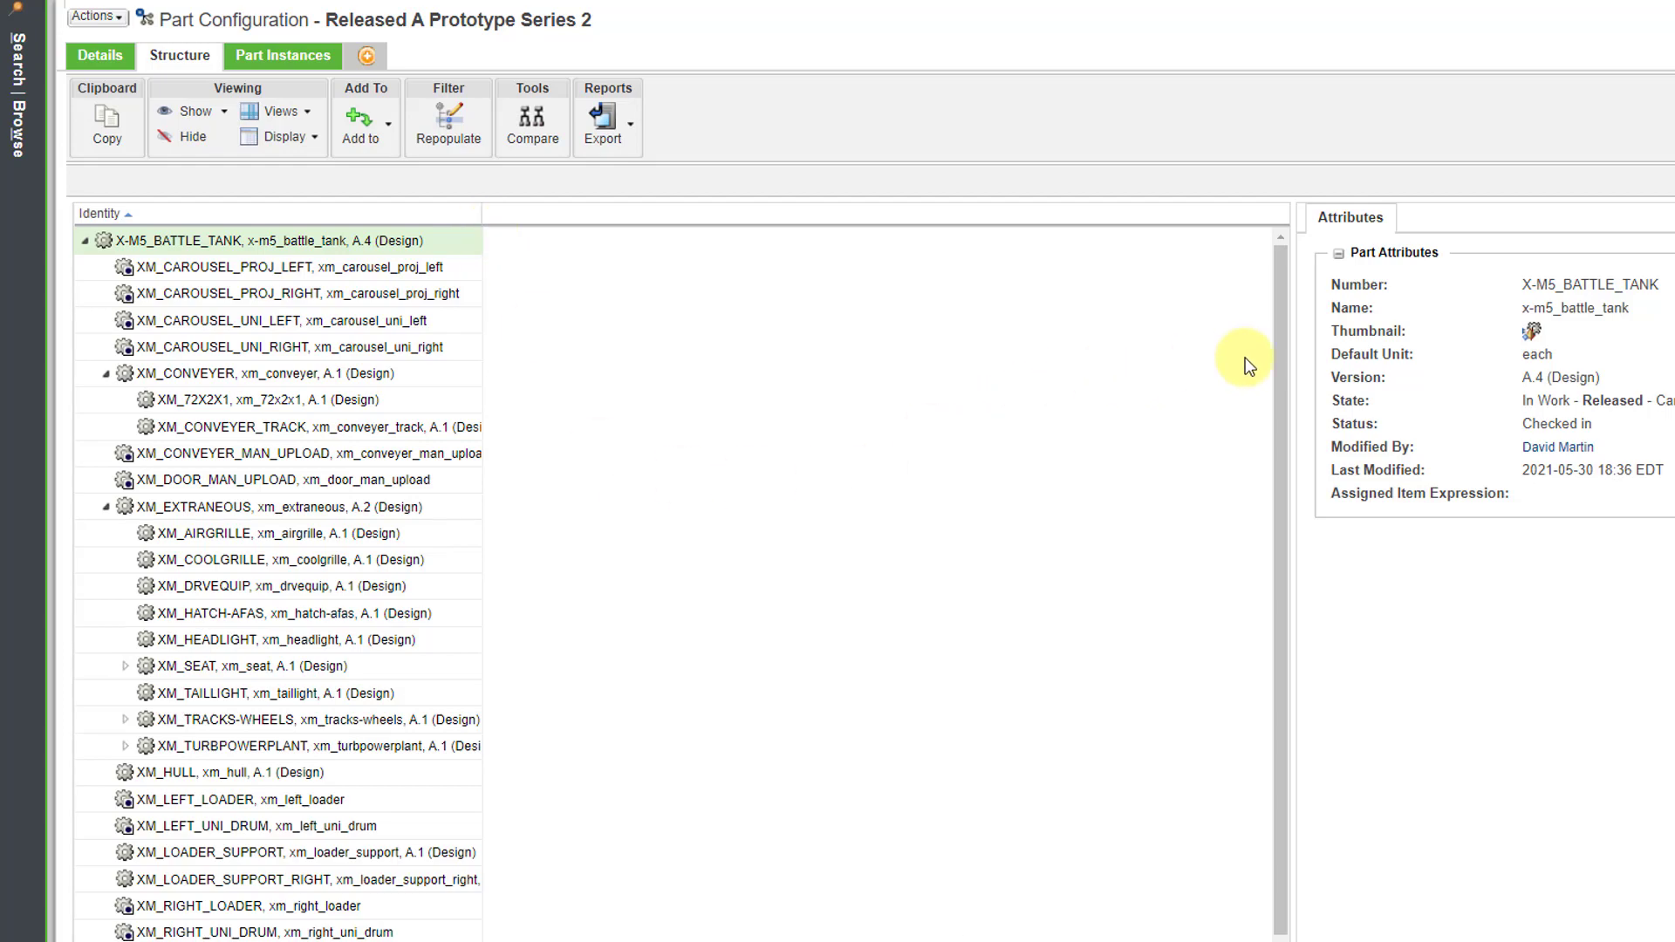
left_click_drag(1279, 341, 1280, 470)
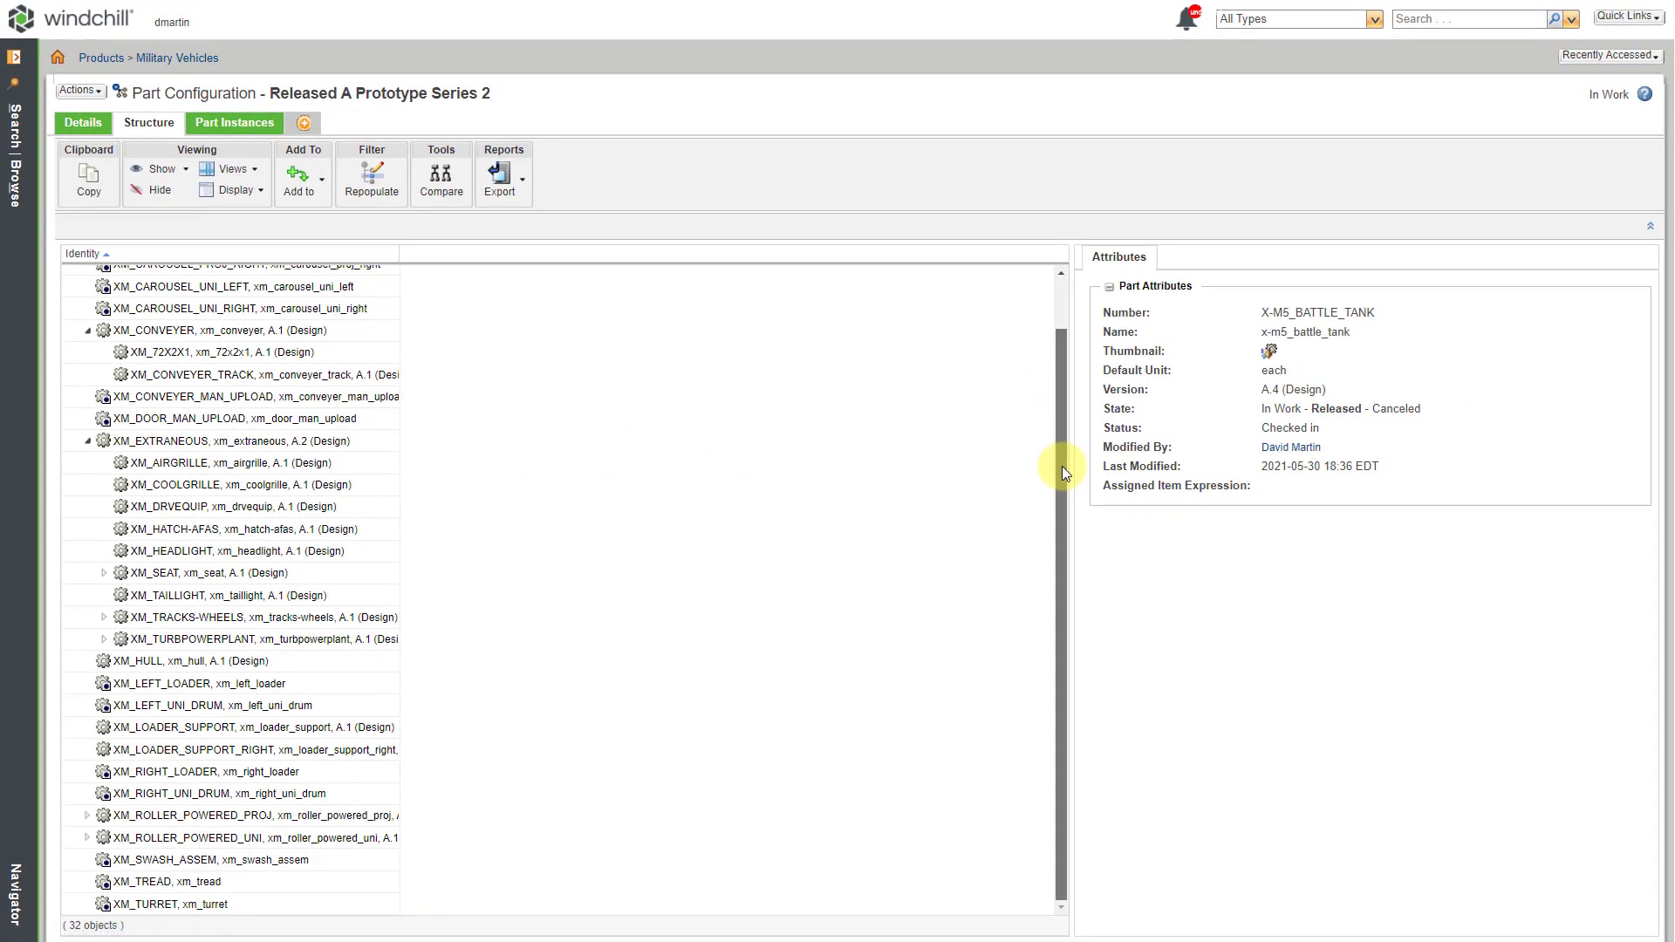
left_click_drag(1062, 472, 1050, 358)
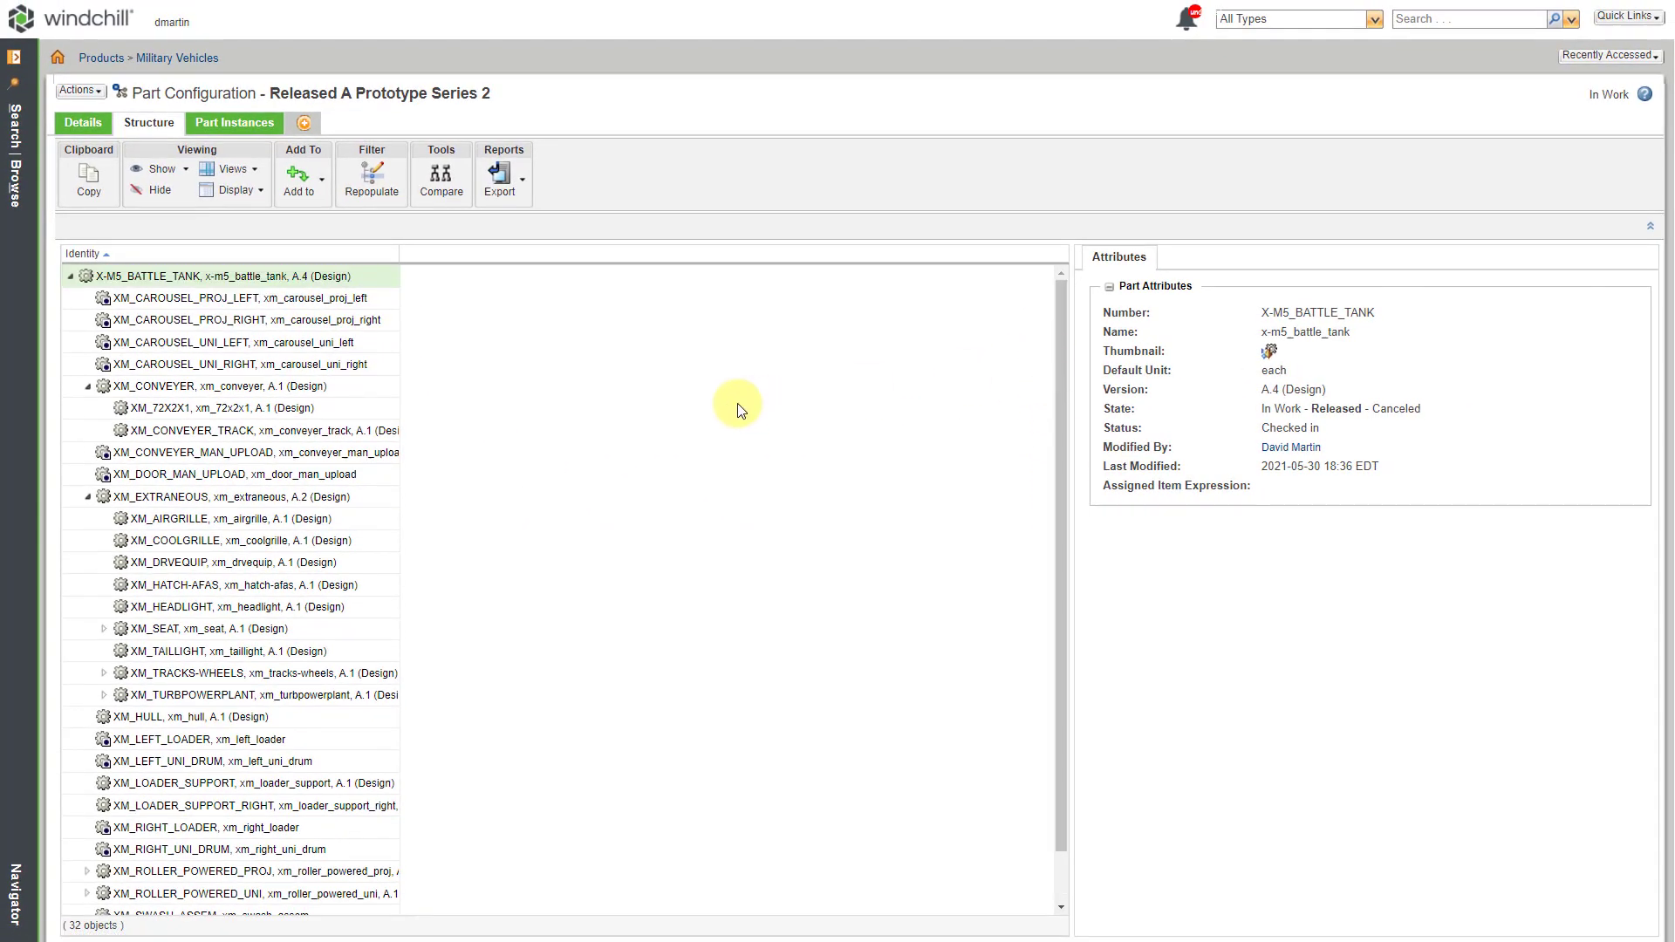
Return to the X-M5_BATTLE_TANK part through the recently accessed items list
left_click(1592, 60)
left_click(1511, 102)
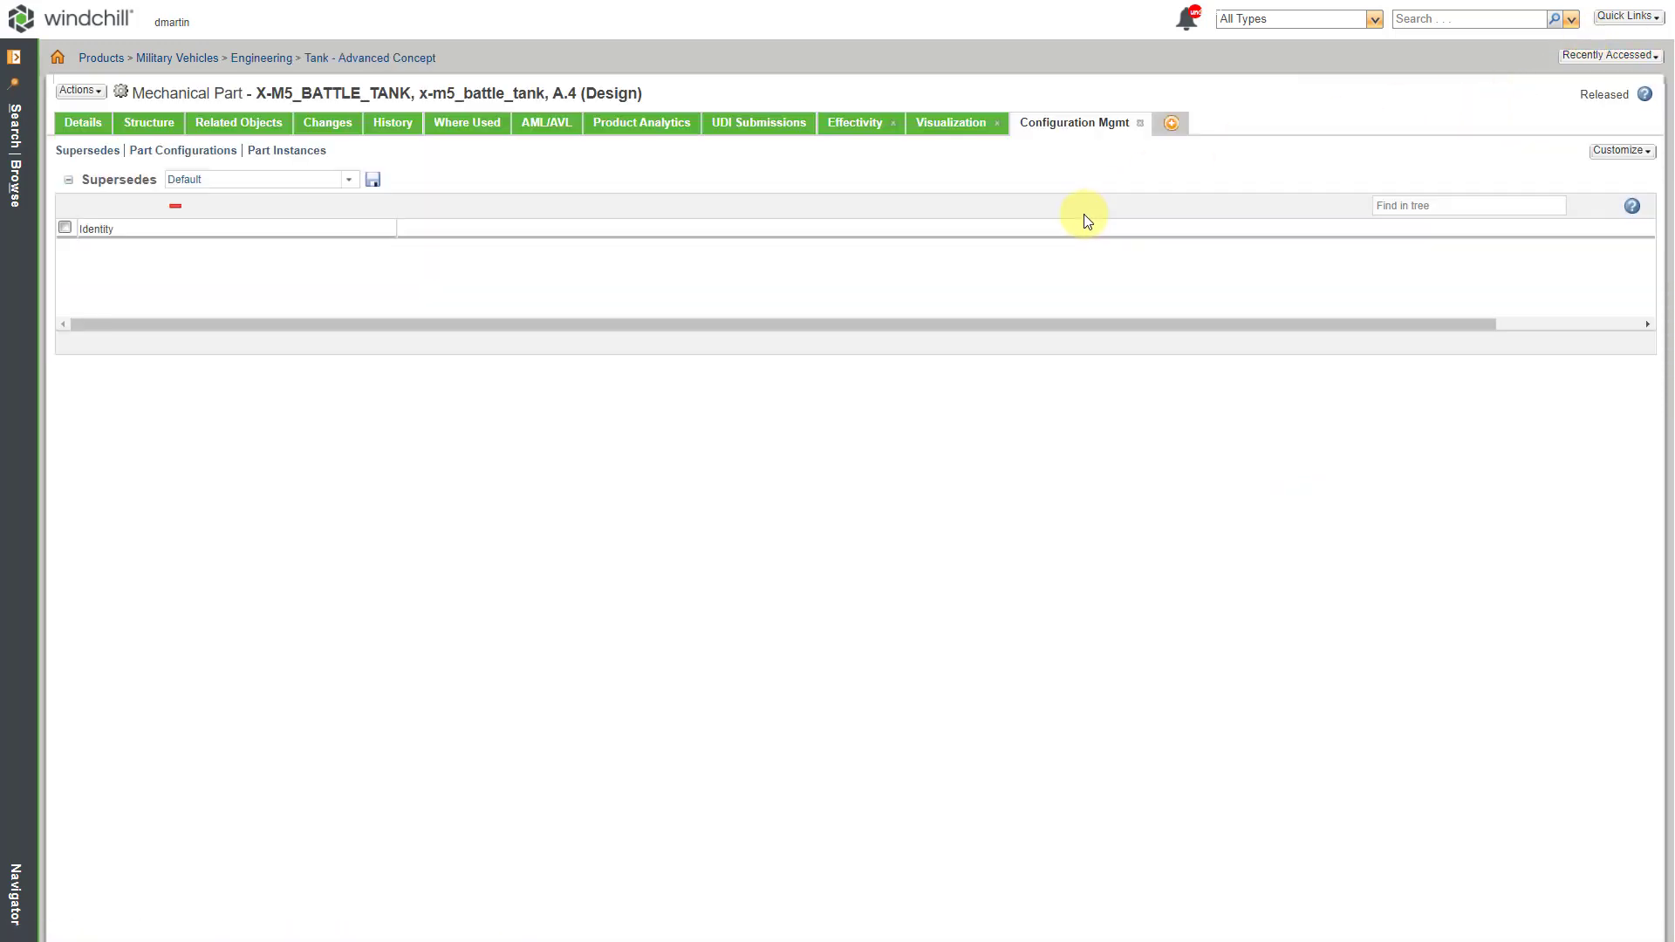